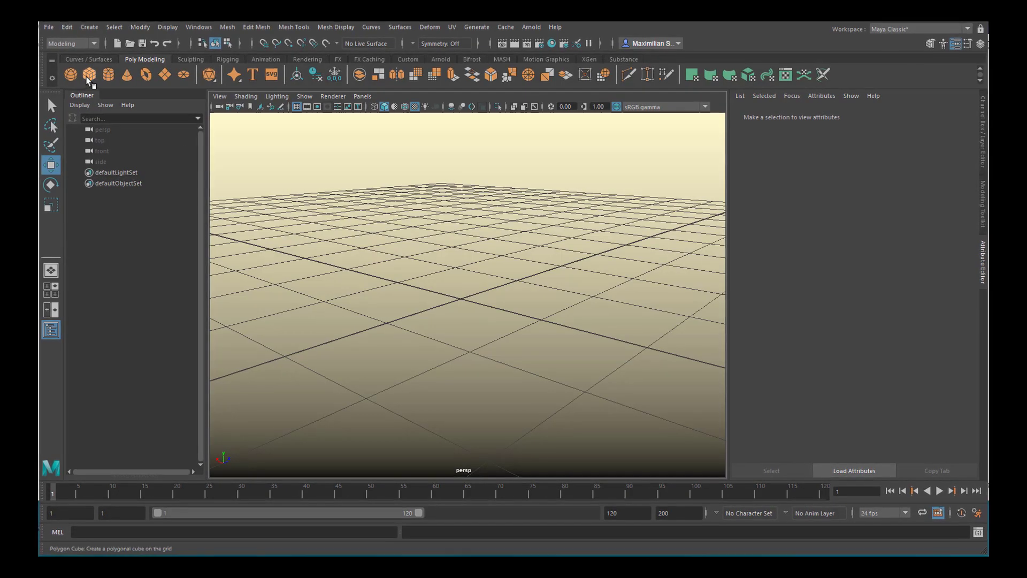
Create a polygon sphere and inspect it, toggling between face and object selection
click(70, 75)
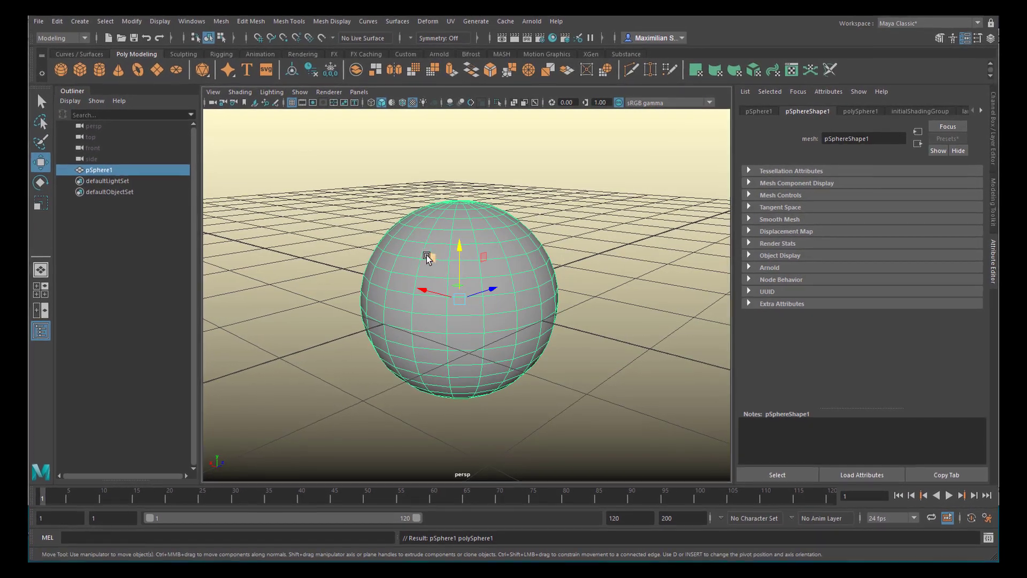
right_drag(411, 264, 405, 298)
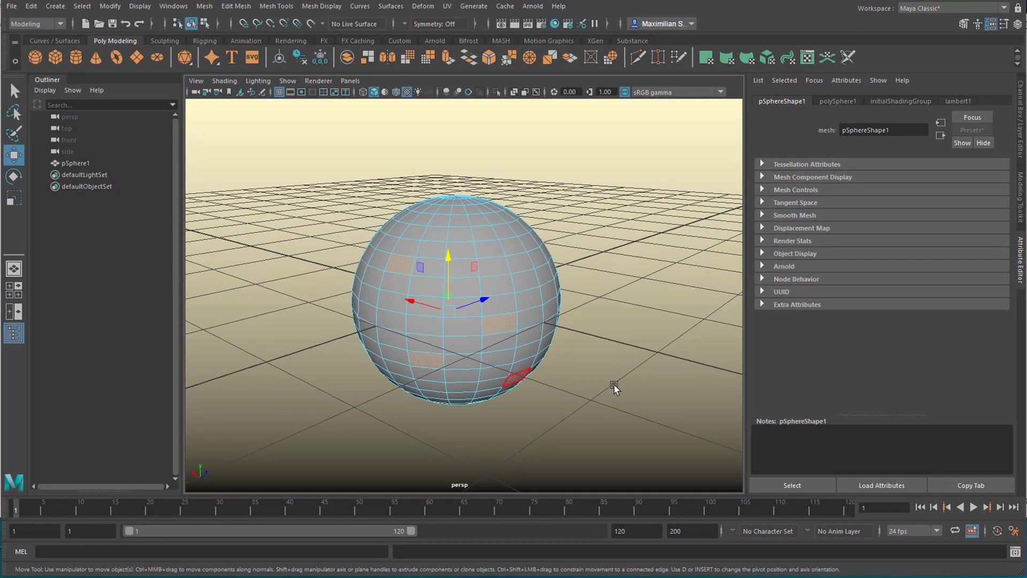
alt+drag(614, 389, 510, 303)
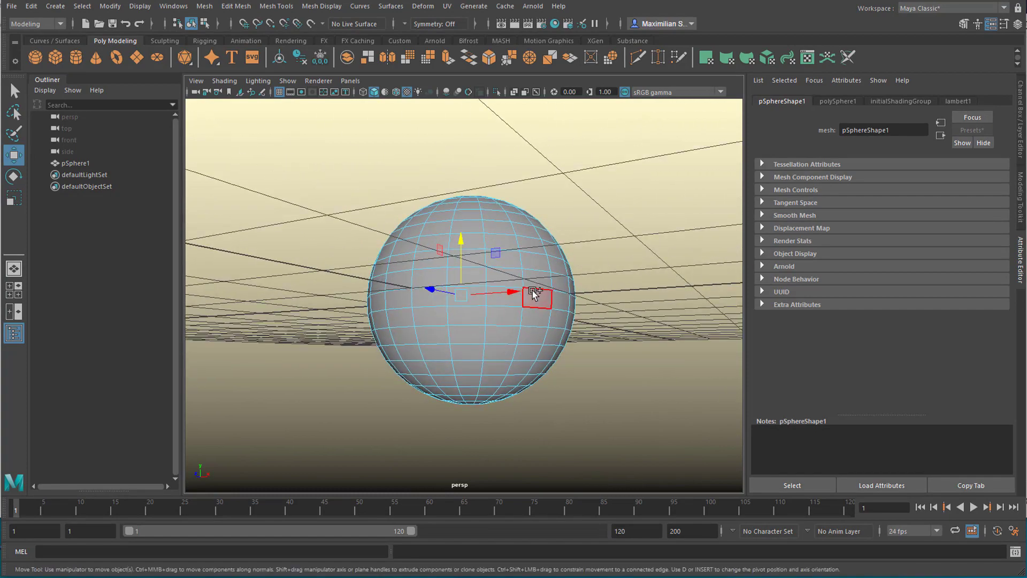
alt+drag(397, 337, 489, 426)
click(488, 427)
alt+drag(466, 301, 571, 303)
right_drag(513, 271, 575, 250)
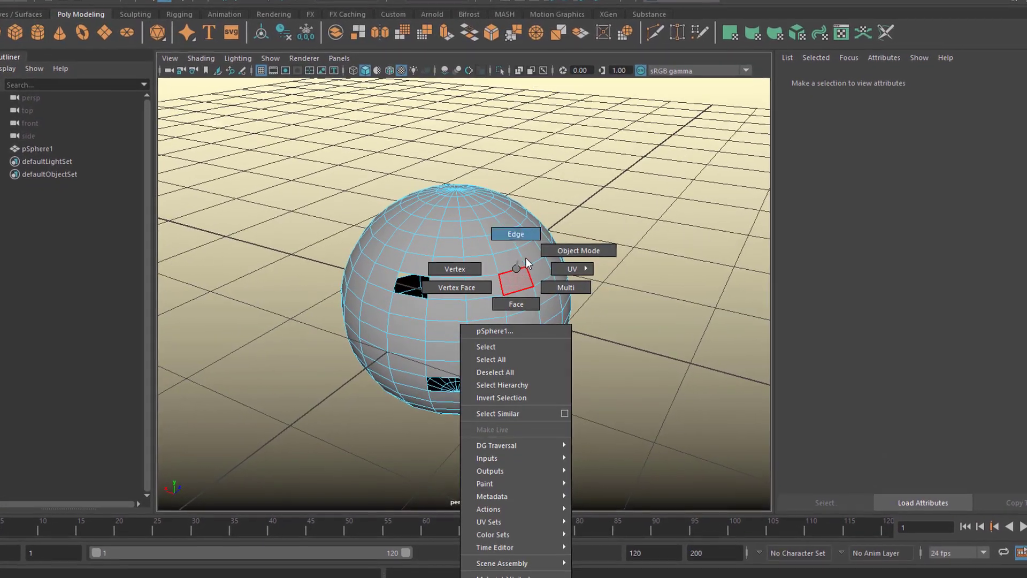
click(609, 293)
alt+drag(609, 294, 620, 342)
click(492, 269)
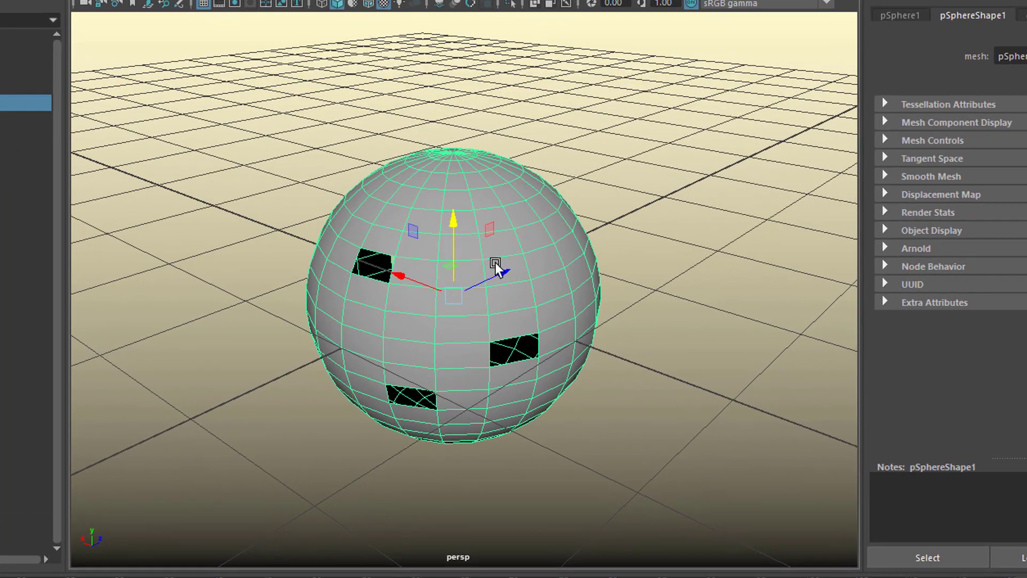
alt+drag(744, 236, 704, 241)
Delete the polygon sphere's top cap faces, then reselect it in object mode
right_click(553, 206)
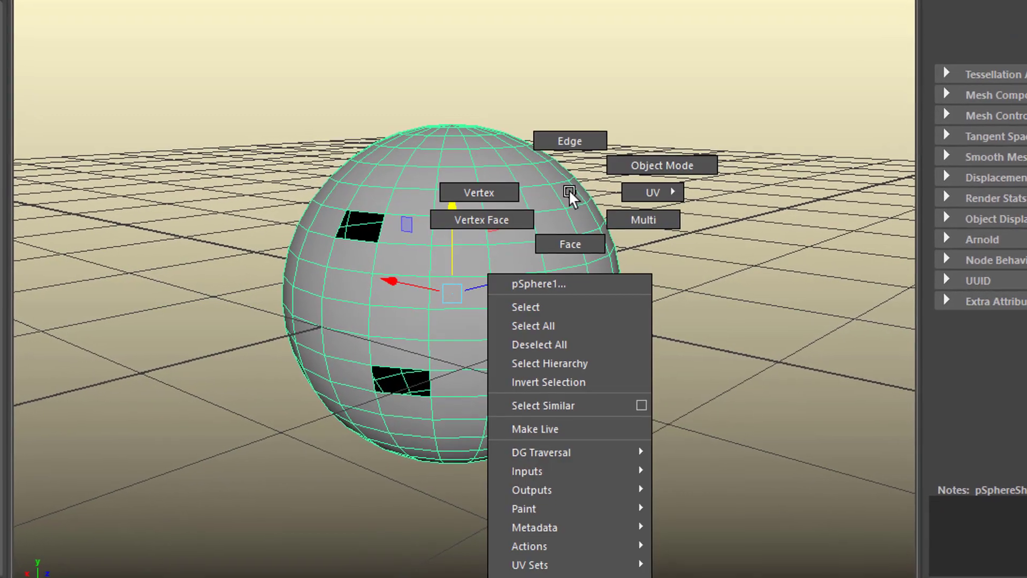
click(570, 244)
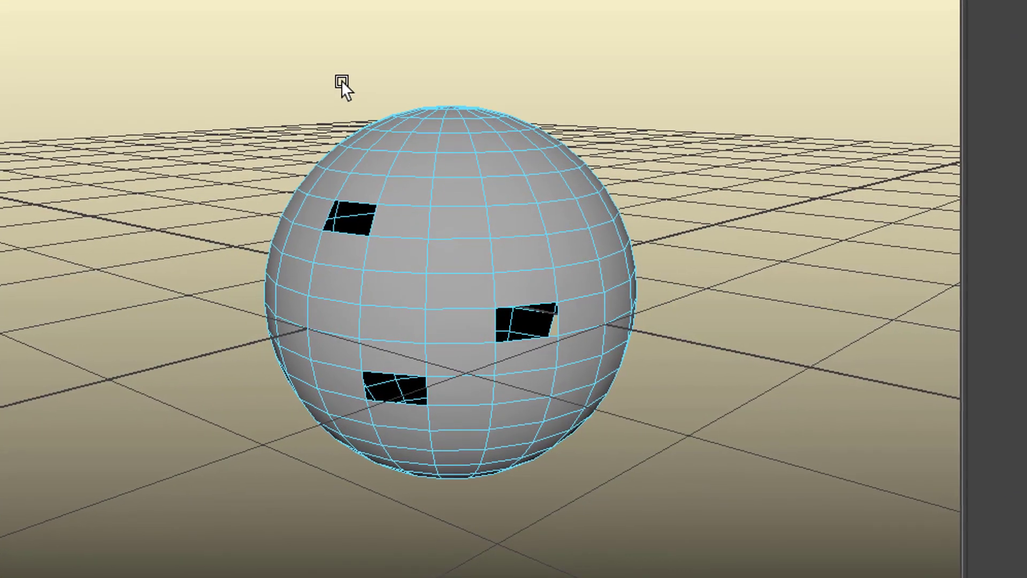
drag(345, 85, 561, 167)
key(Delete)
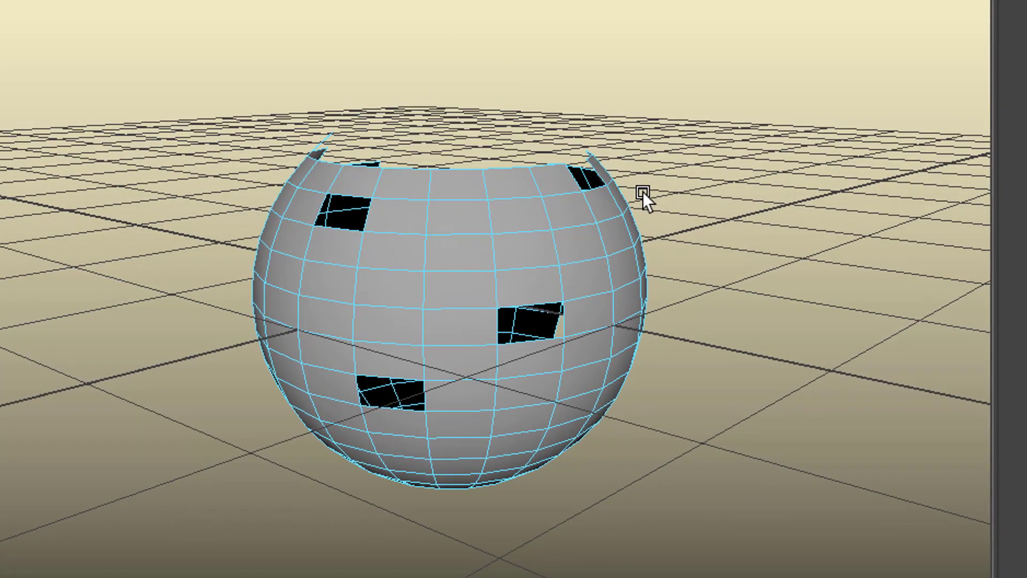
alt+drag(620, 408, 489, 512)
right_drag(549, 356, 647, 203)
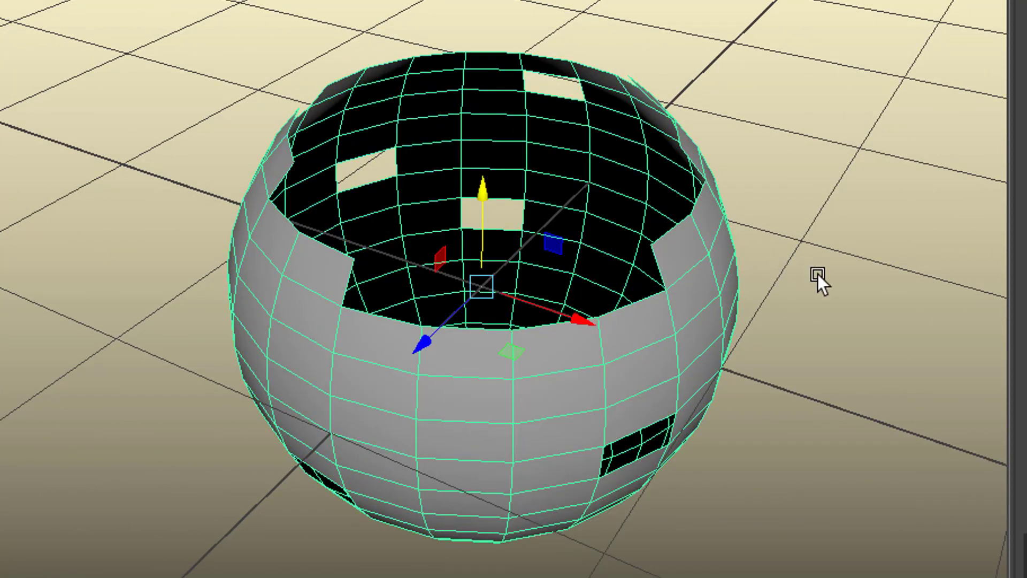
click(801, 334)
click(541, 380)
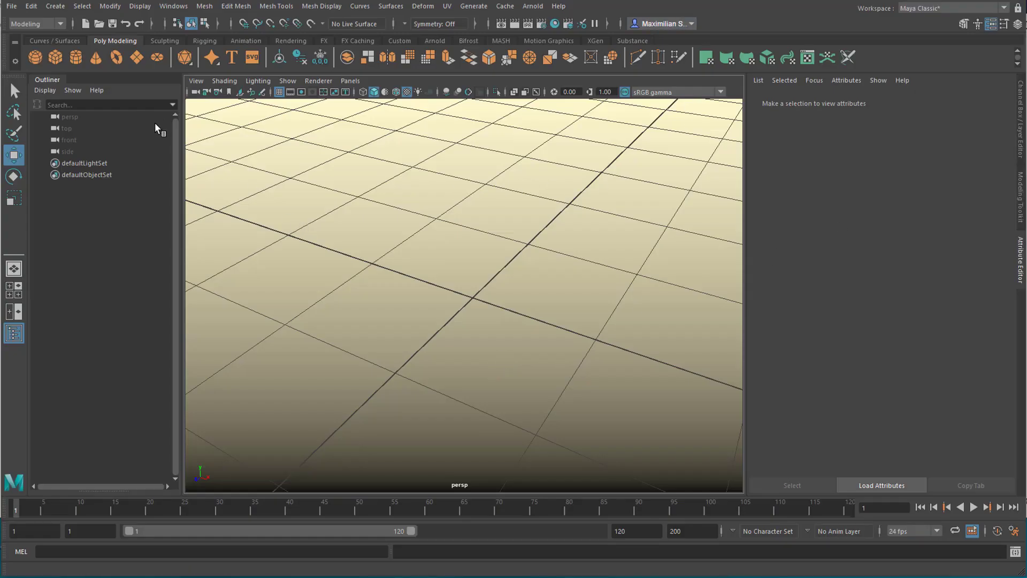
Create a NURBS sphere from the Curves/Surfaces shelf and browse the Surfaces and Curves menus
click(61, 41)
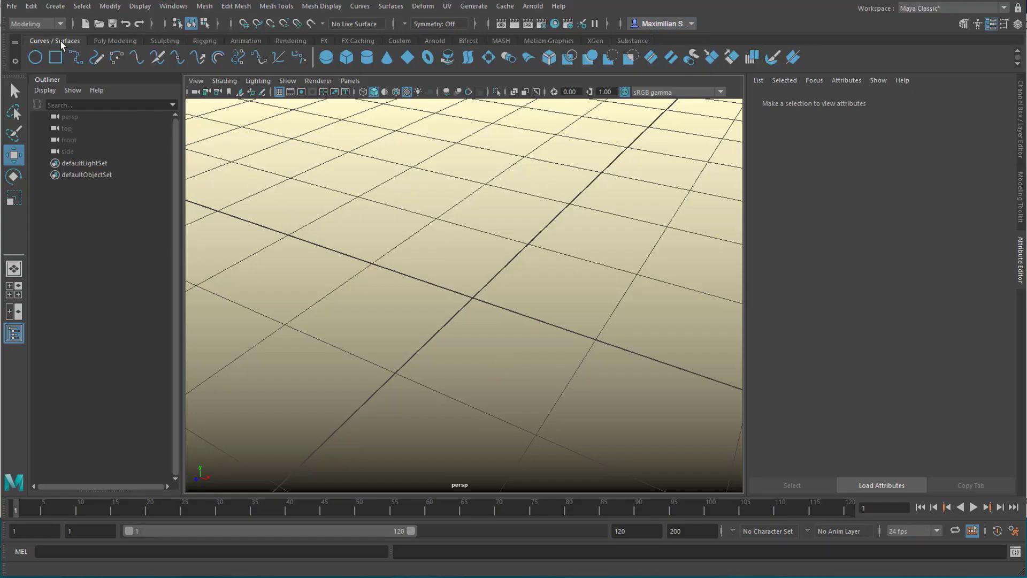
click(327, 58)
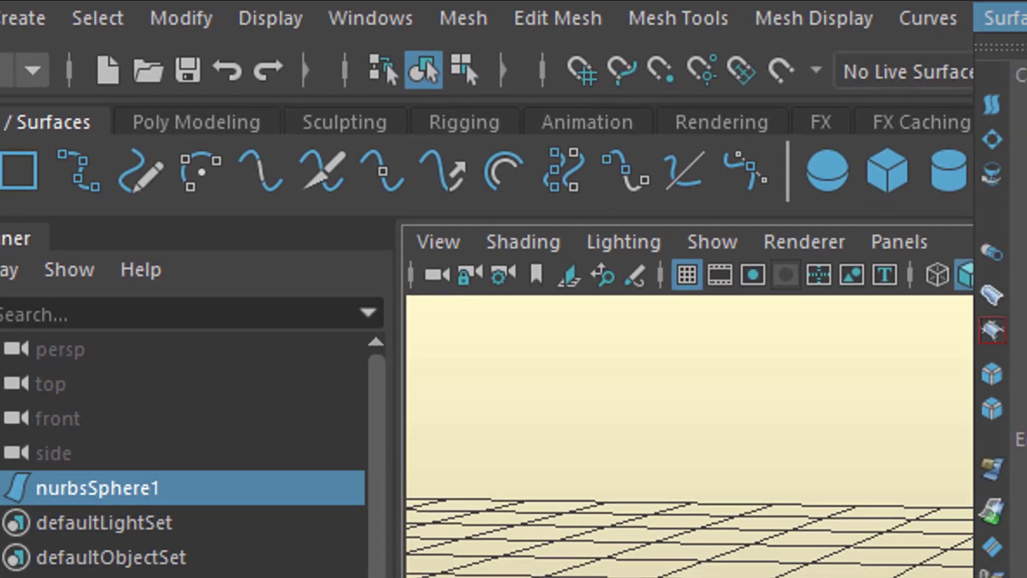
click(893, 20)
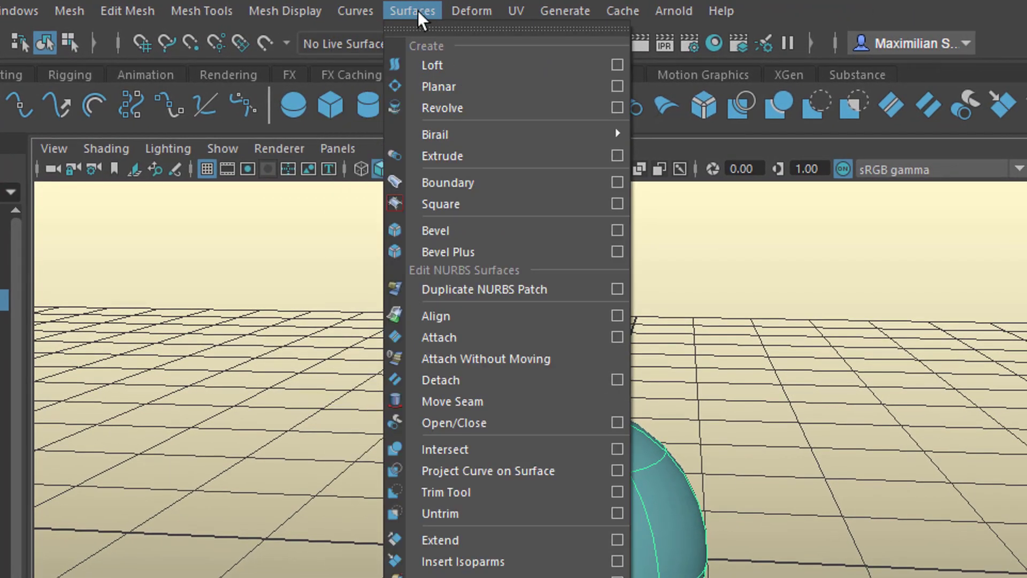
mouse_move(370, 10)
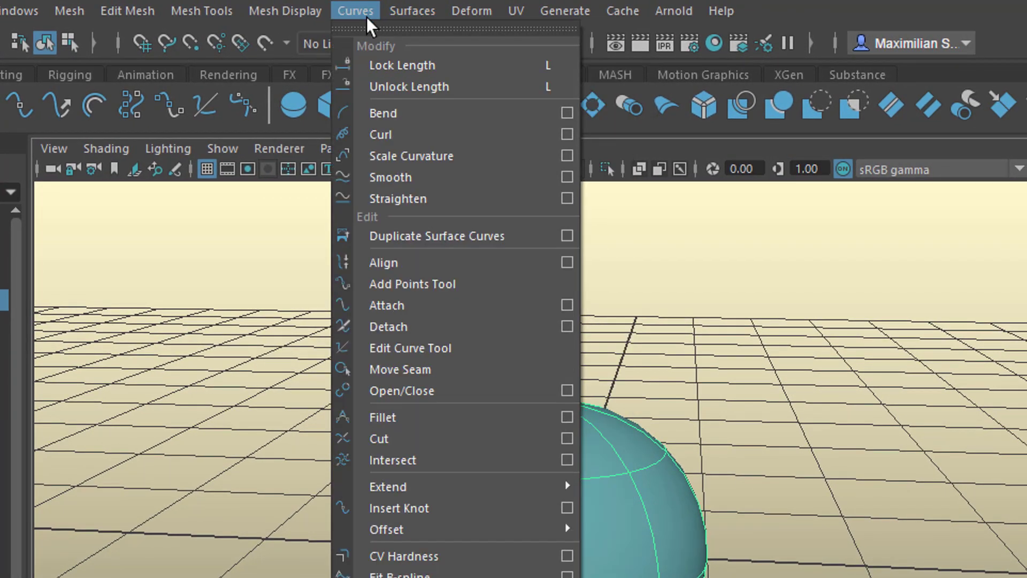
mouse_move(433, 11)
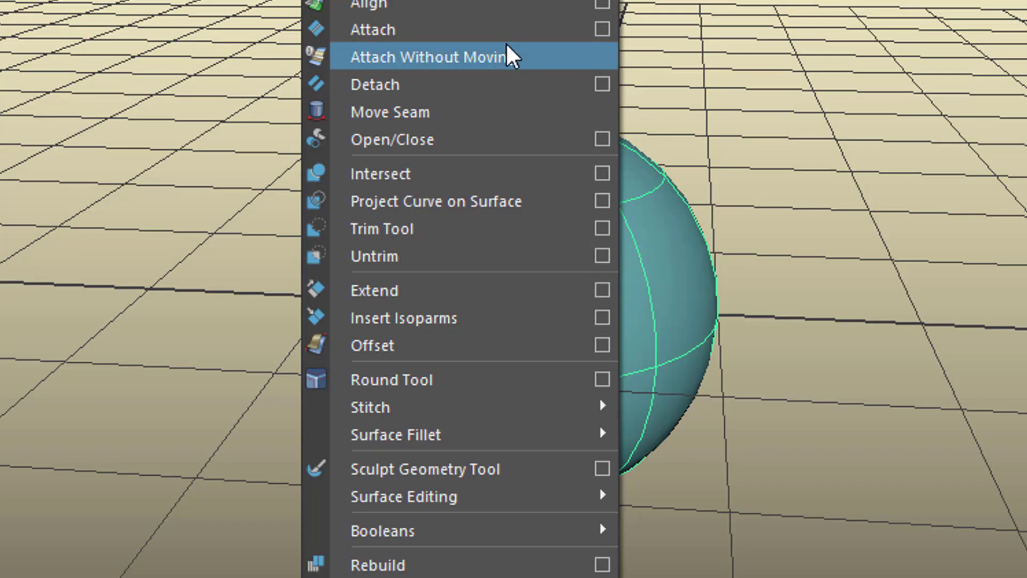
Switch the NURBS sphere to isoparm selection and pick a latitude line just below the top pole
click(662, 253)
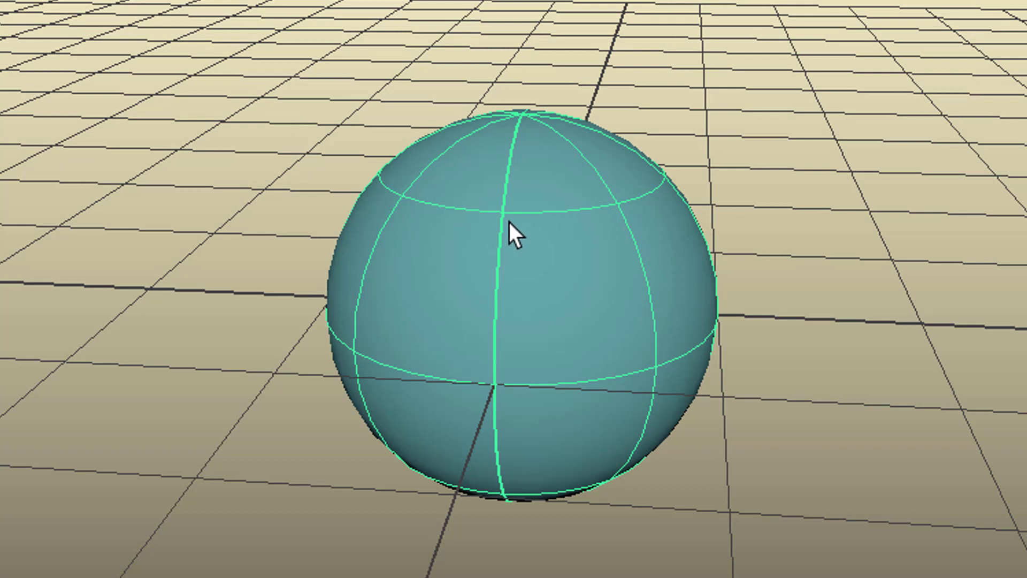
right_drag(509, 222, 522, 148)
drag(452, 210, 464, 282)
drag(654, 321, 402, 341)
drag(532, 213, 560, 147)
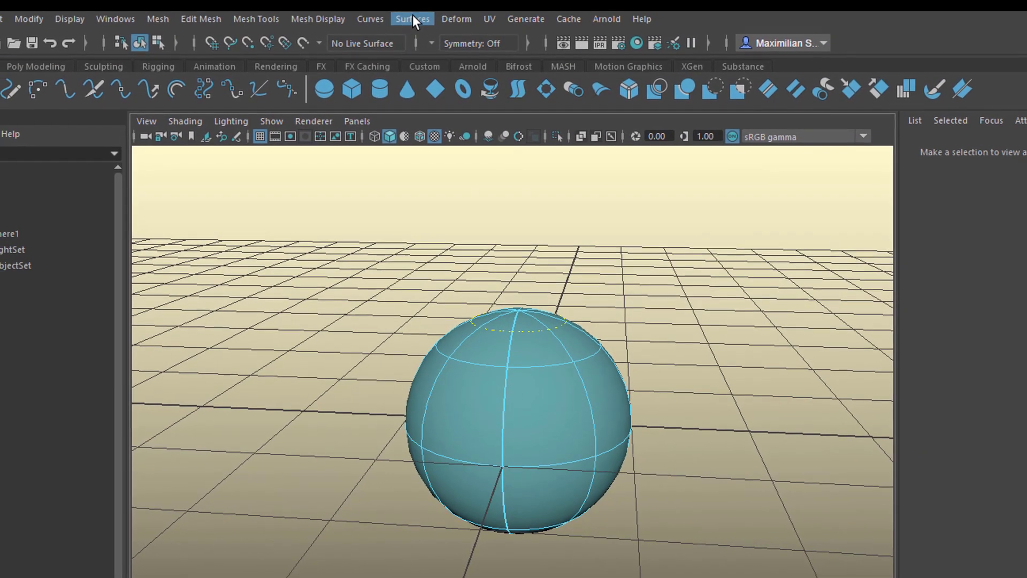
Detach the sphere at the picked isoparm and check nurbsSphere1 and detachedSurface1 in the Outliner
click(412, 15)
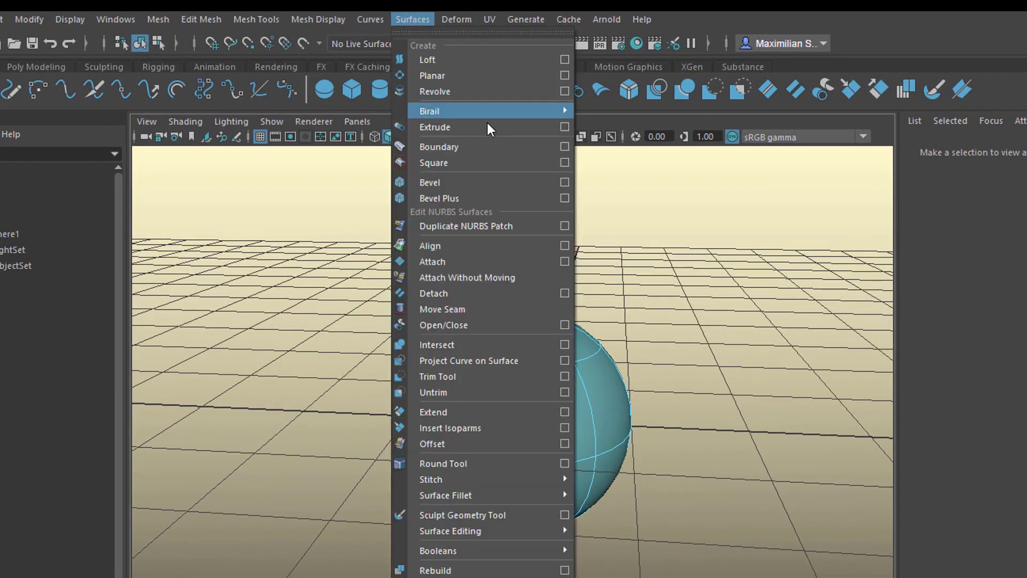
click(473, 293)
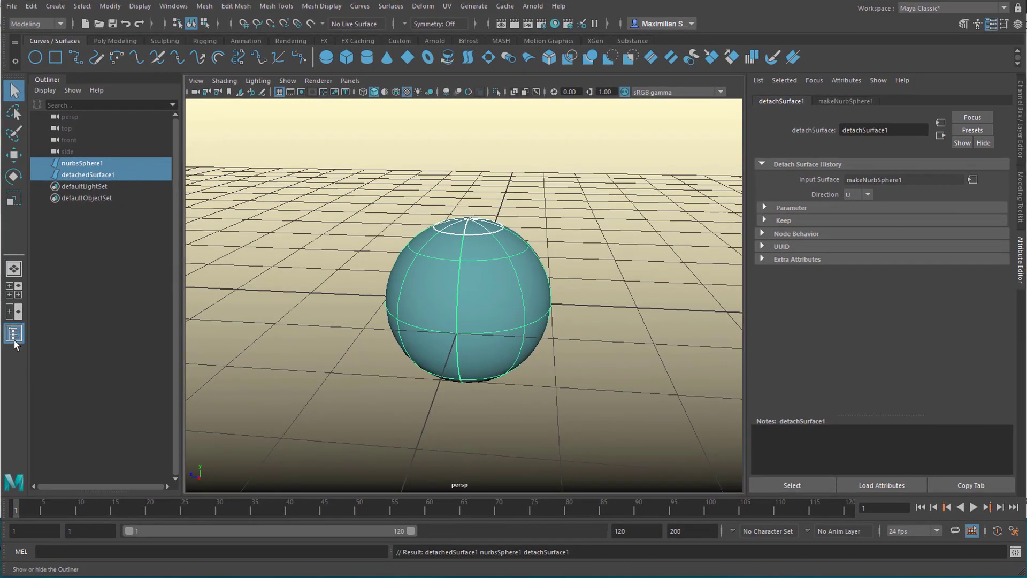
click(14, 333)
click(14, 337)
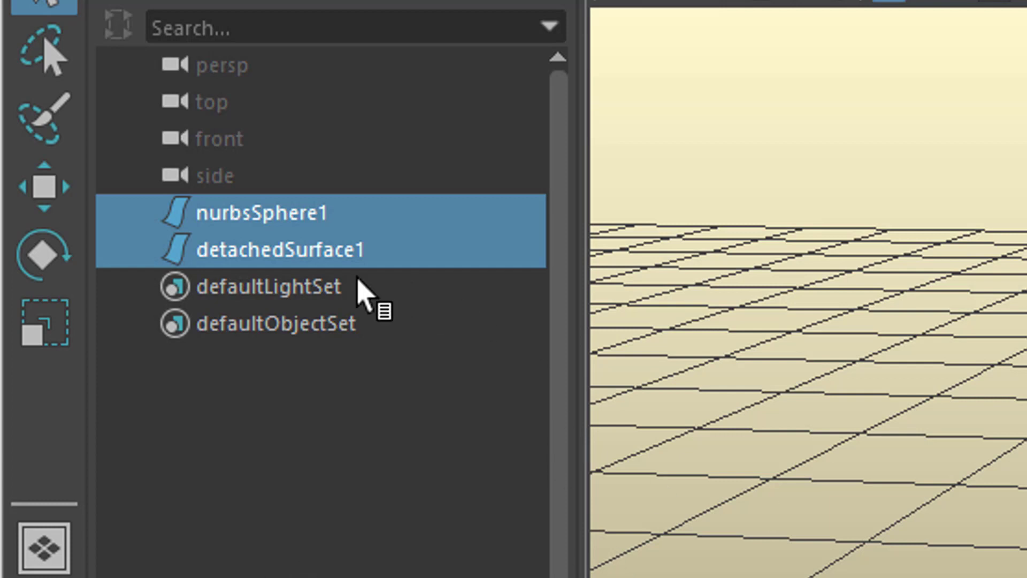
click(304, 214)
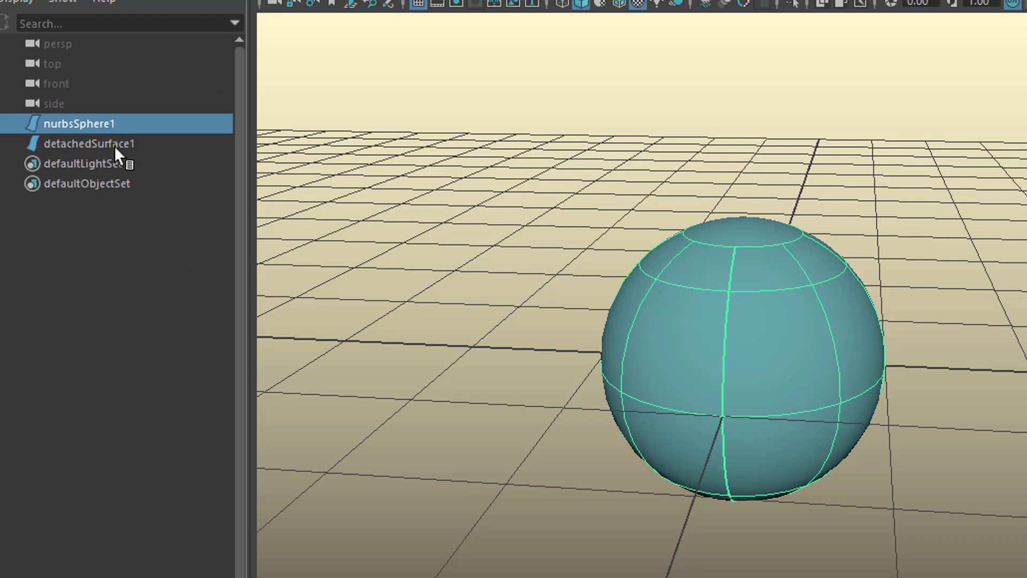
click(126, 142)
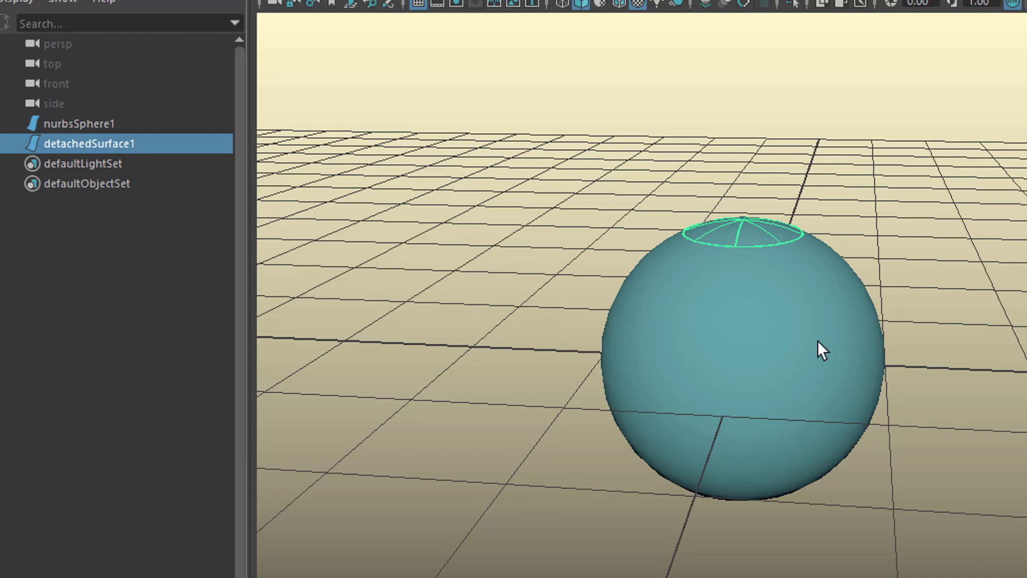
click(716, 322)
Switch nurbsSphere1 to isoparm selection and pick a vertical isoparm down its side
right_click(747, 325)
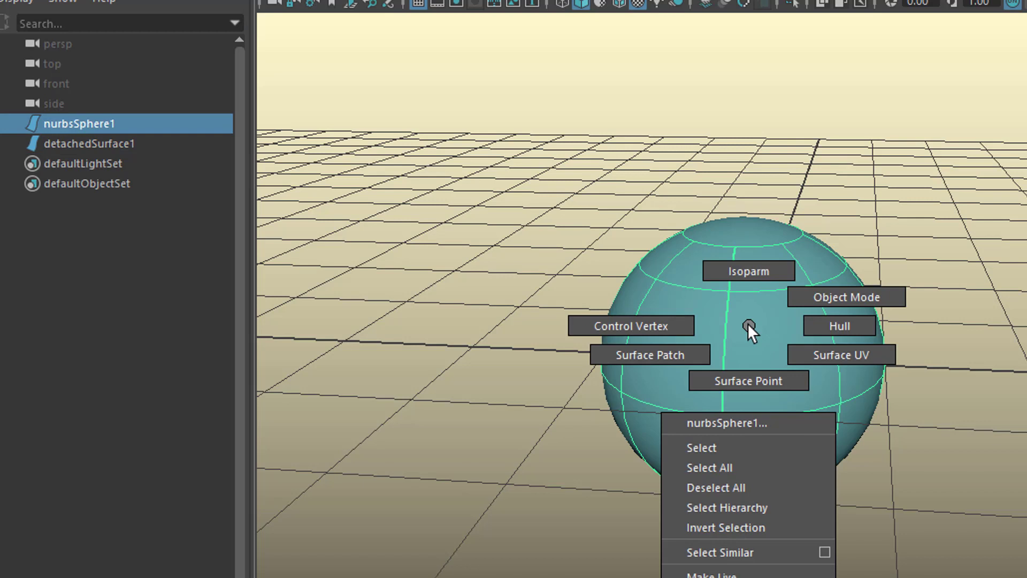
click(752, 291)
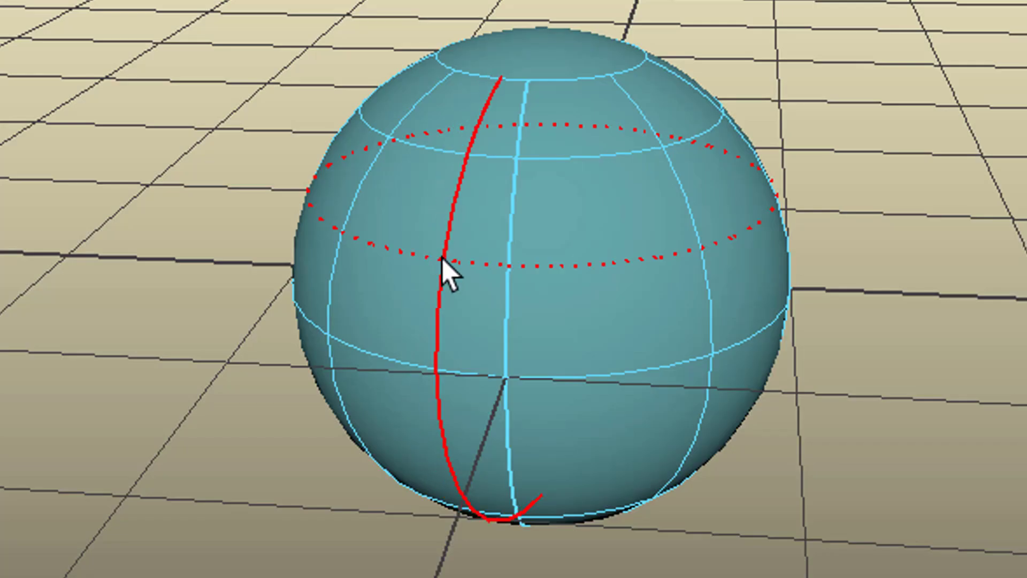
click(689, 356)
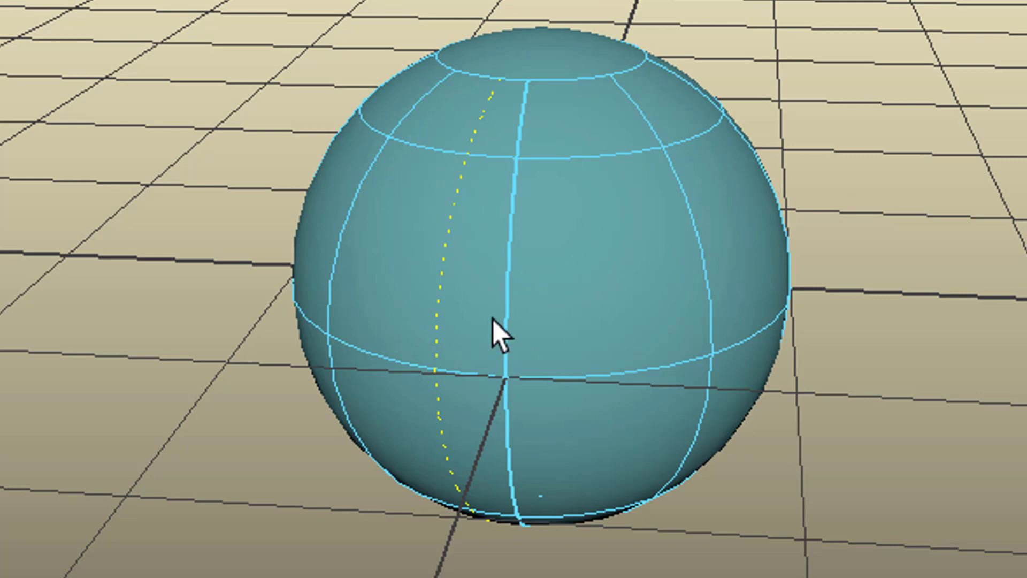
alt+drag(500, 452, 293, 279)
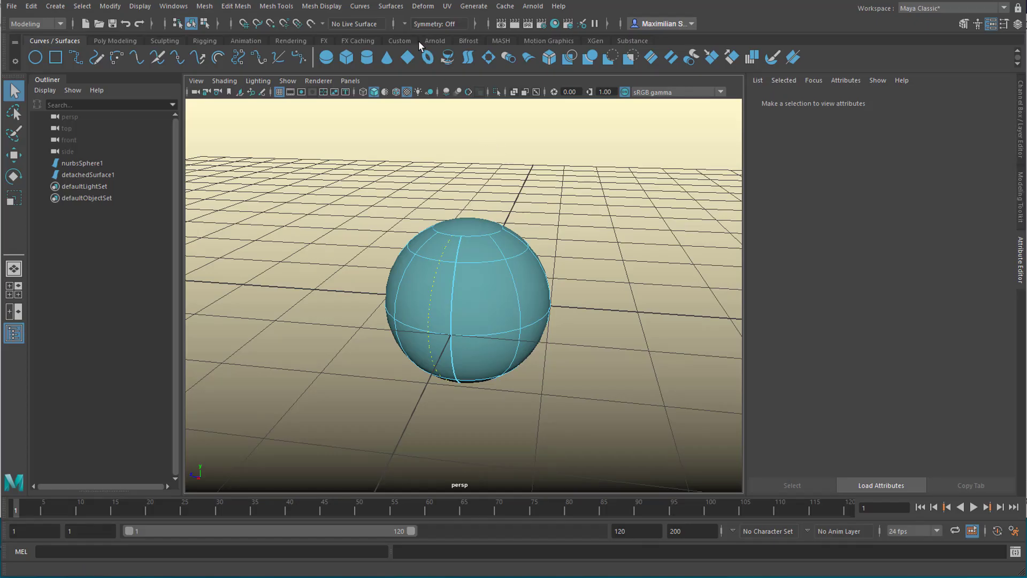
Detach along the vertical isoparm, then undo that detach with Ctrl+Z
click(391, 6)
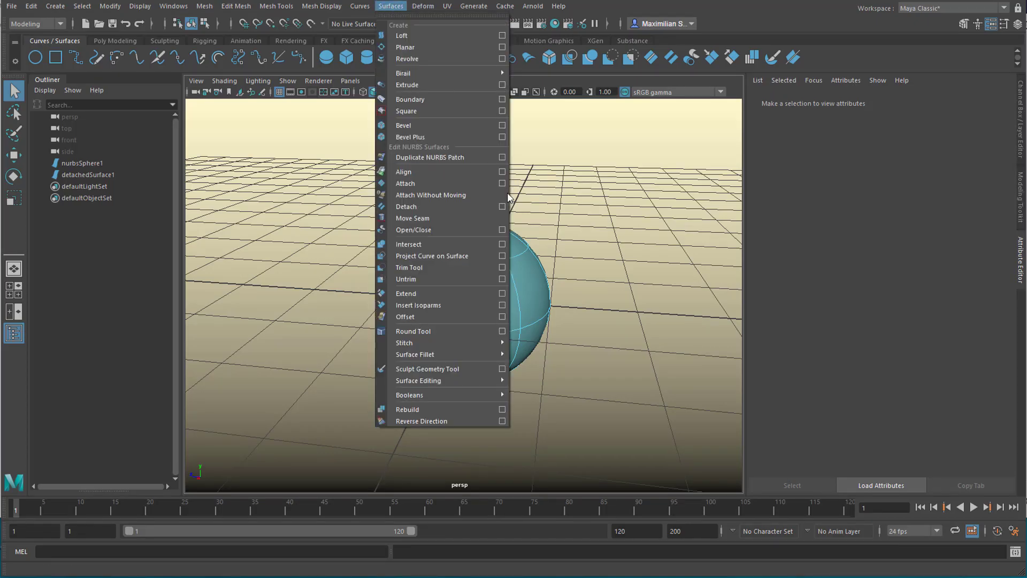
click(420, 207)
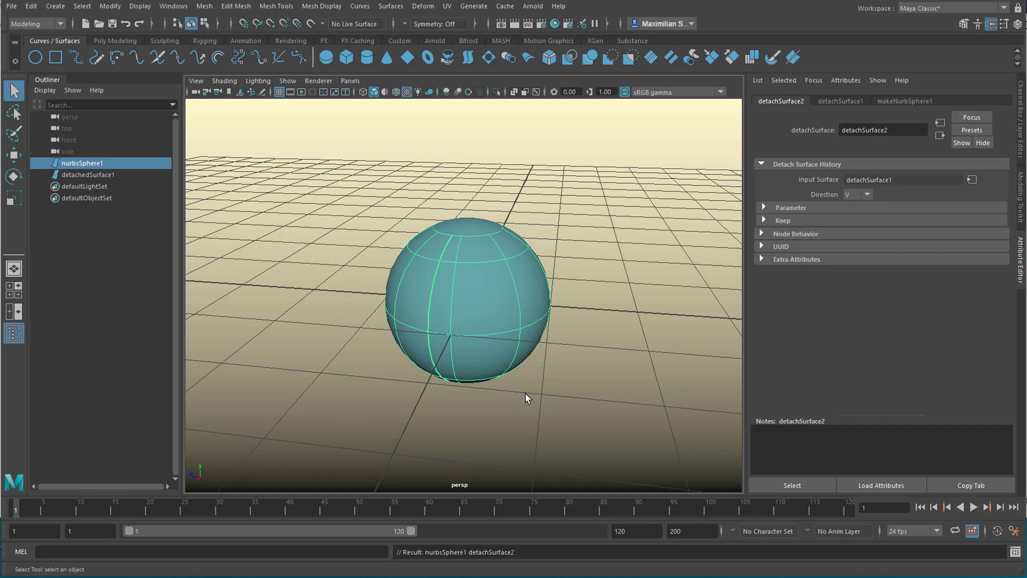
key(ctrl+z)
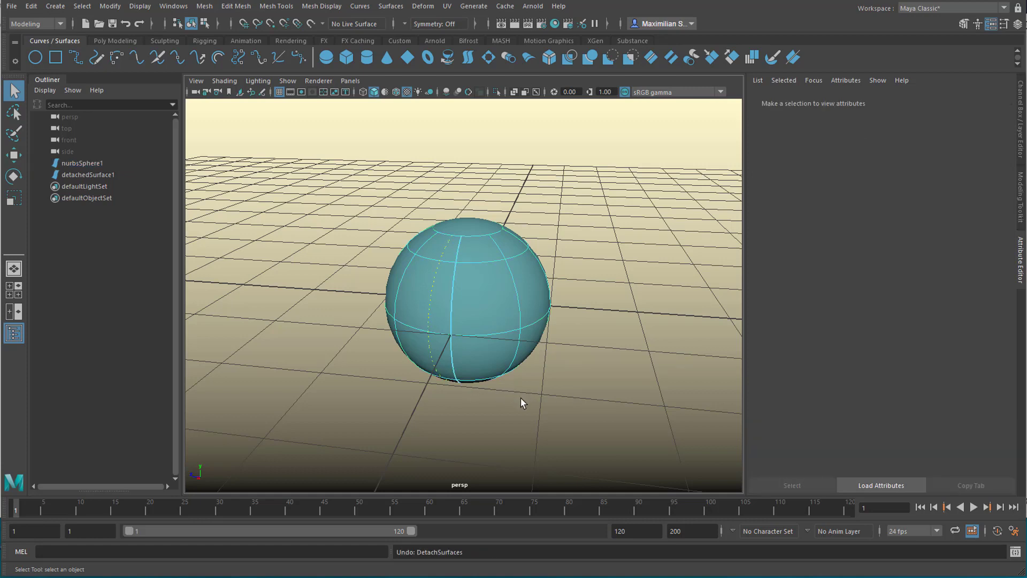
mouse_move(521, 397)
alt+mouse_down()
mouse_move(545, 378)
mouse_move(528, 387)
alt+mouse_up()
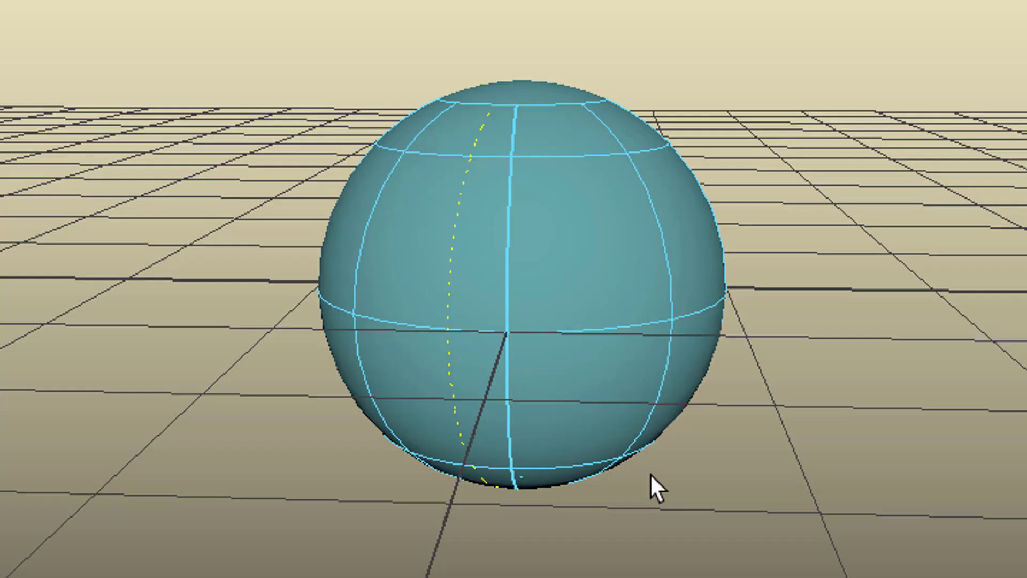
Pick a vertical isoparm on the sphere and detach the surface along it
alt+drag(522, 379, 455, 331)
alt+drag(489, 371, 553, 385)
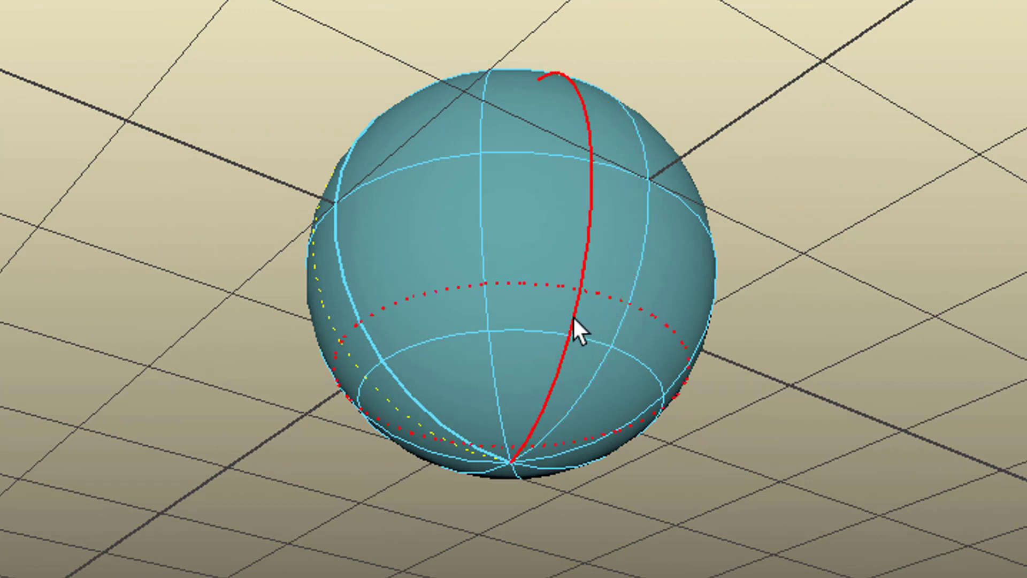
click(649, 357)
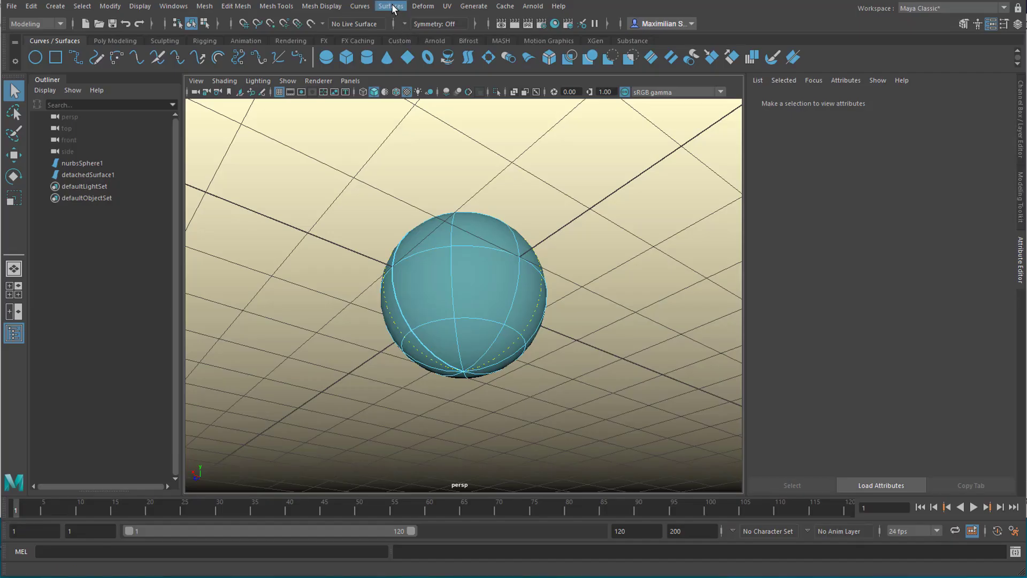
click(392, 7)
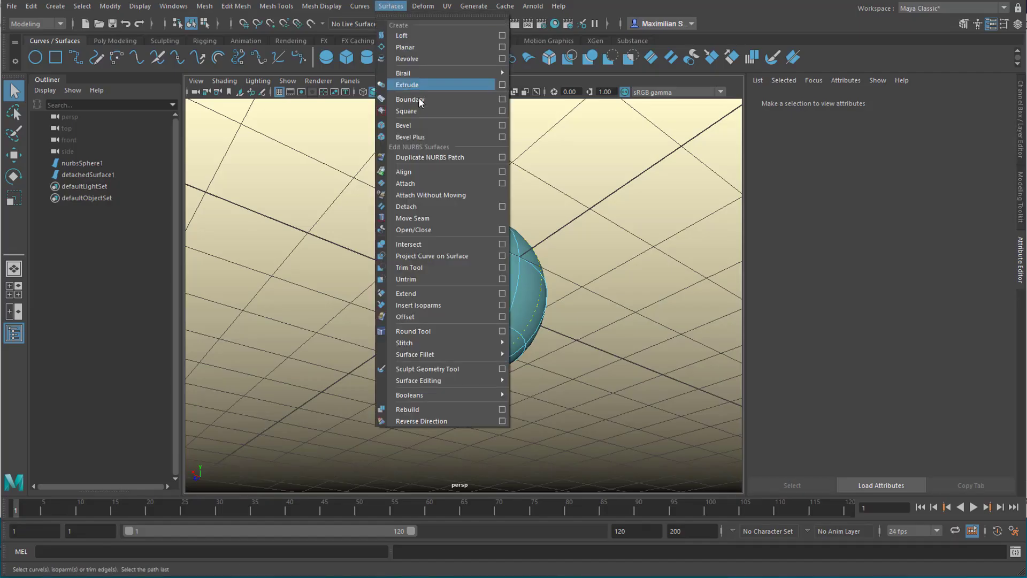
click(425, 201)
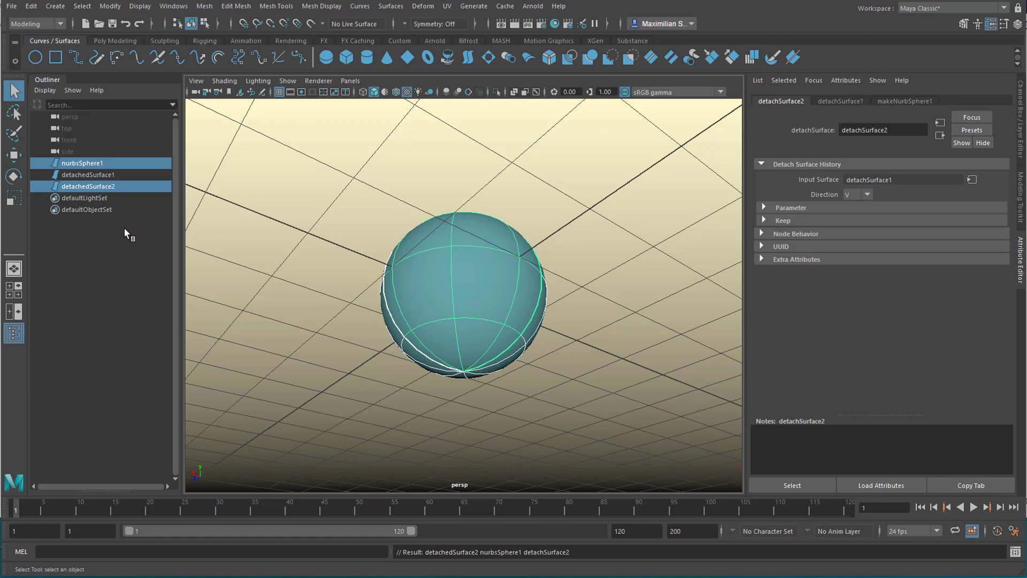
Inspect nurbsSphere1, detachedSurface1 and detachedSurface2 one by one in the Outliner
alt+drag(321, 242, 314, 300)
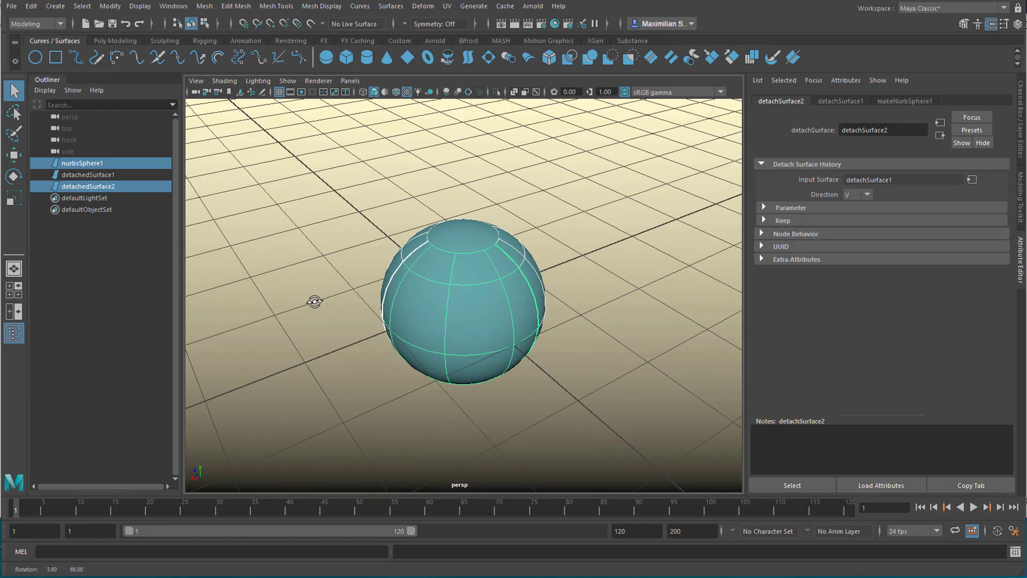
click(107, 162)
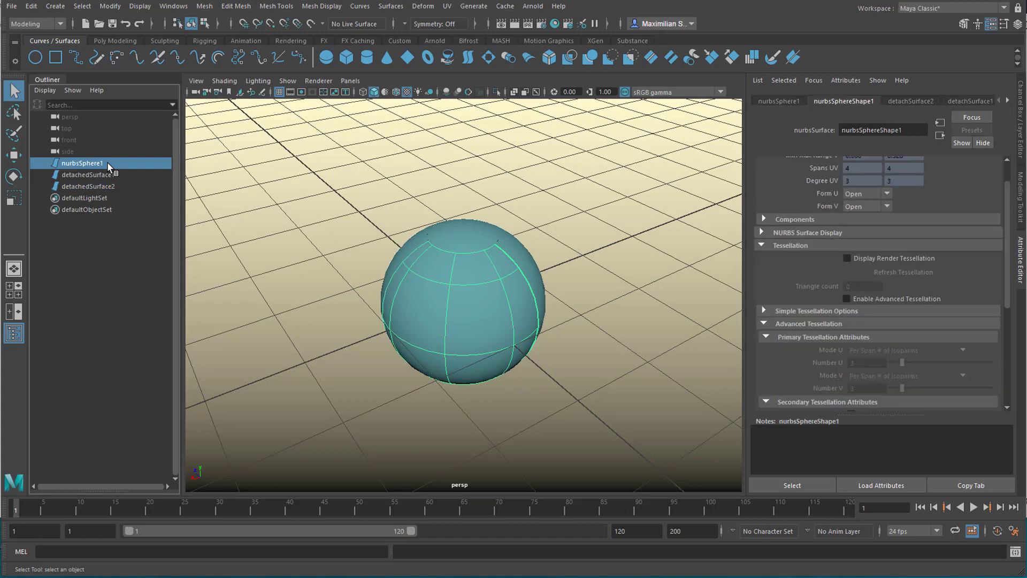
click(103, 175)
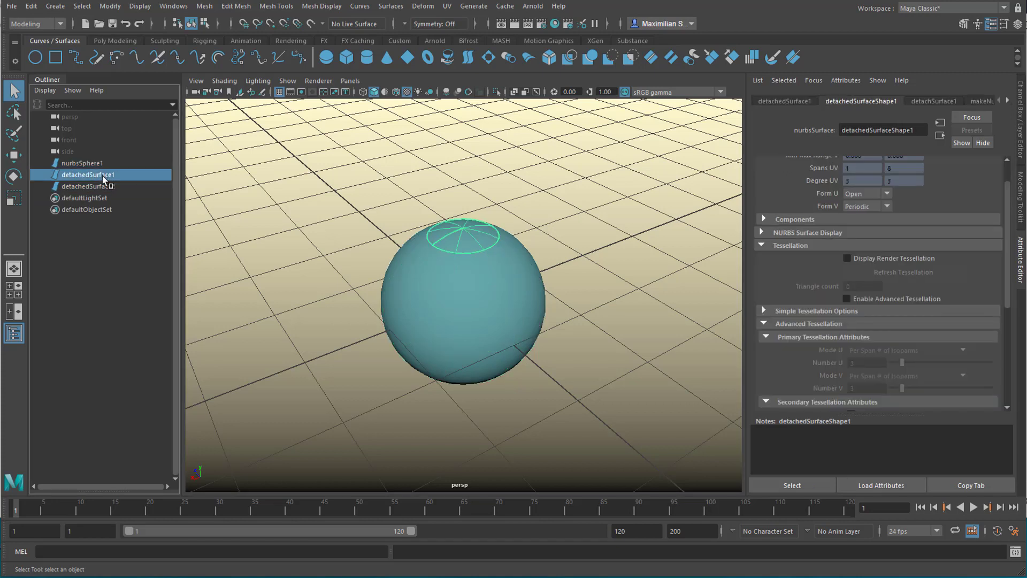
click(100, 187)
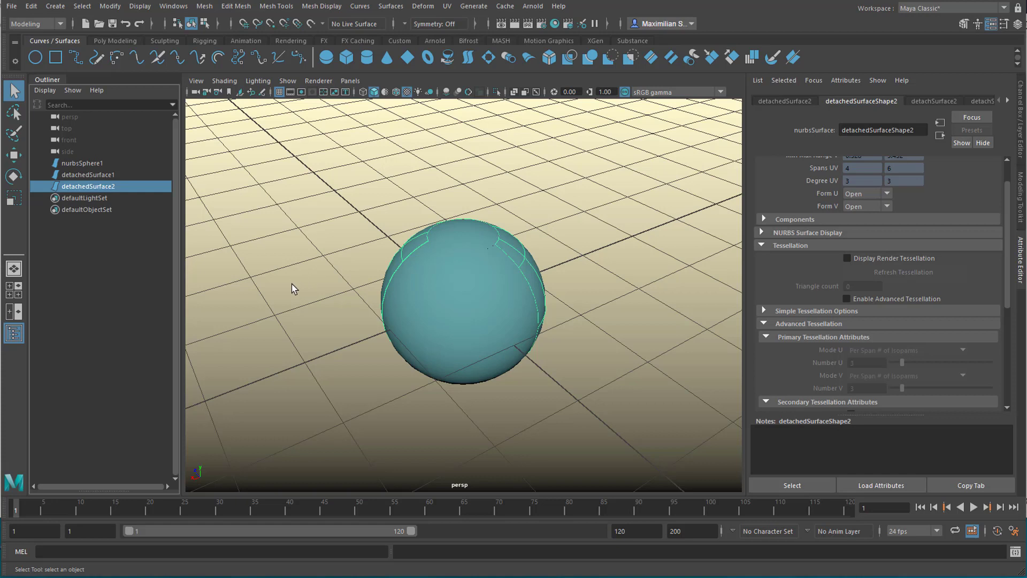
Select the sphere and pick one vertical and two horizontal isoparms as cut lines
click(480, 312)
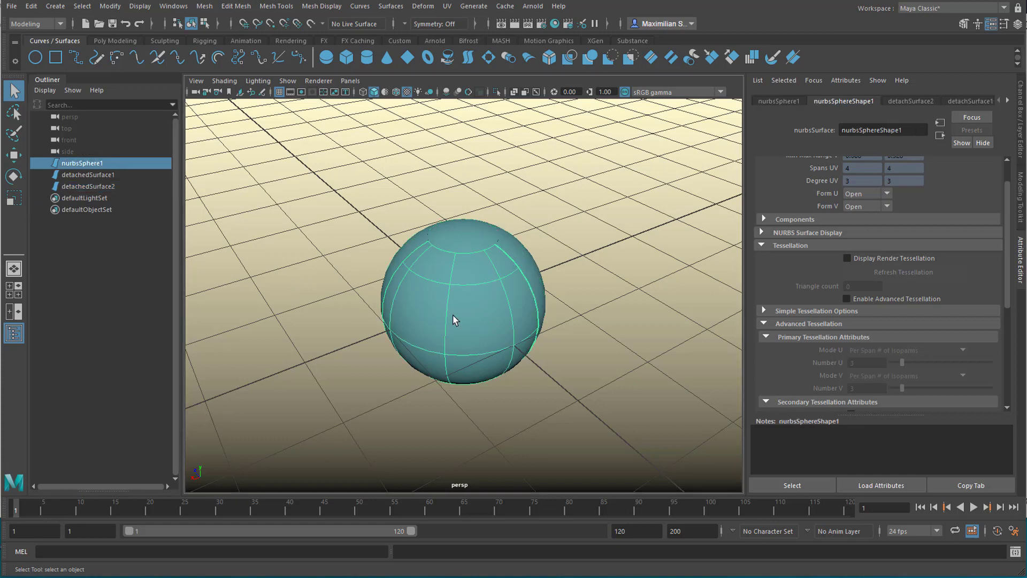
right_drag(459, 302, 467, 264)
drag(453, 270, 464, 275)
shift+click(444, 282)
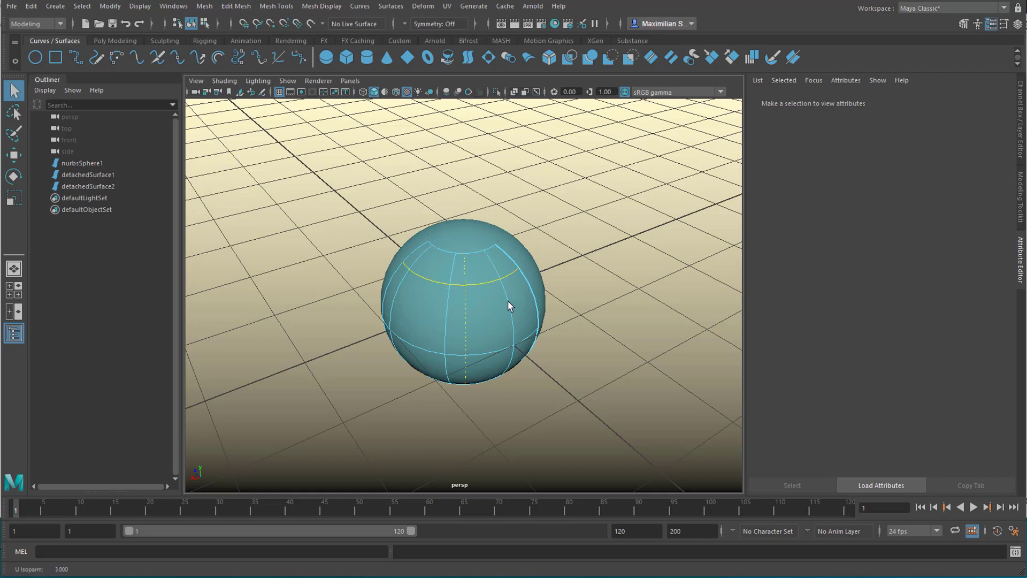
alt+drag(528, 344, 430, 284)
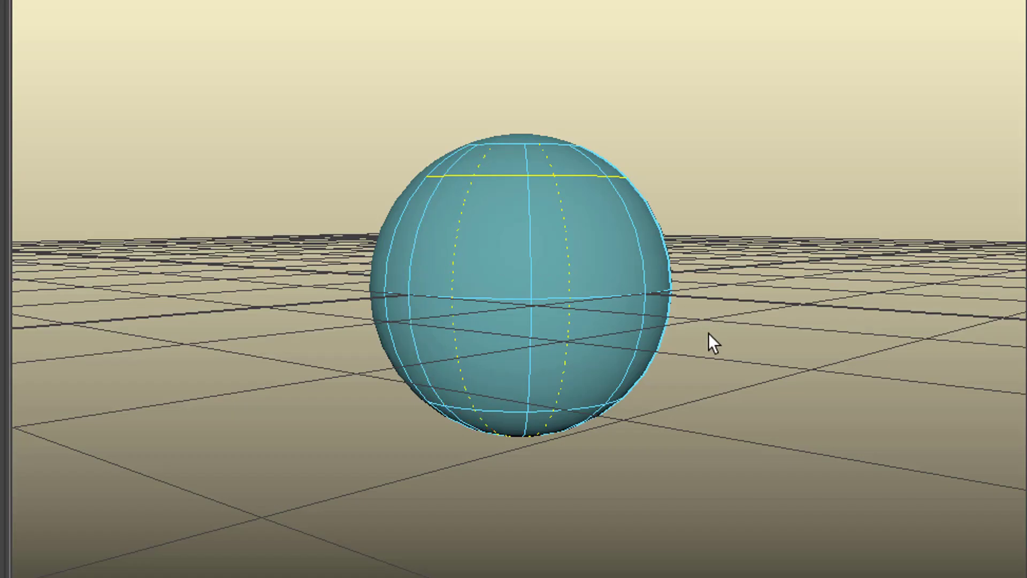
alt+drag(708, 332, 651, 339)
drag(557, 313, 557, 346)
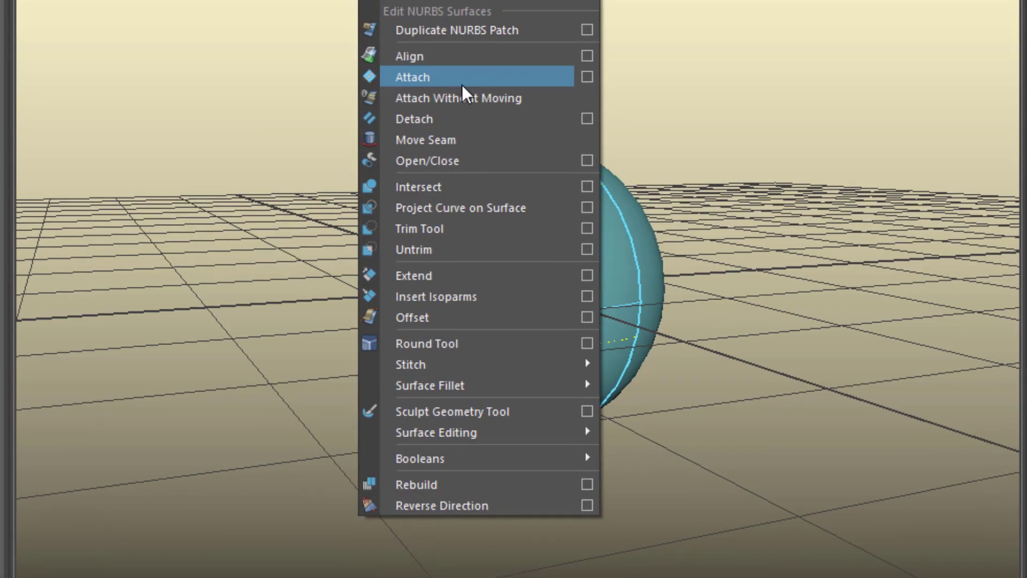
Detach along the picked isoparms and check the new pieces detachedSurface3 to detachedSurface6
click(445, 114)
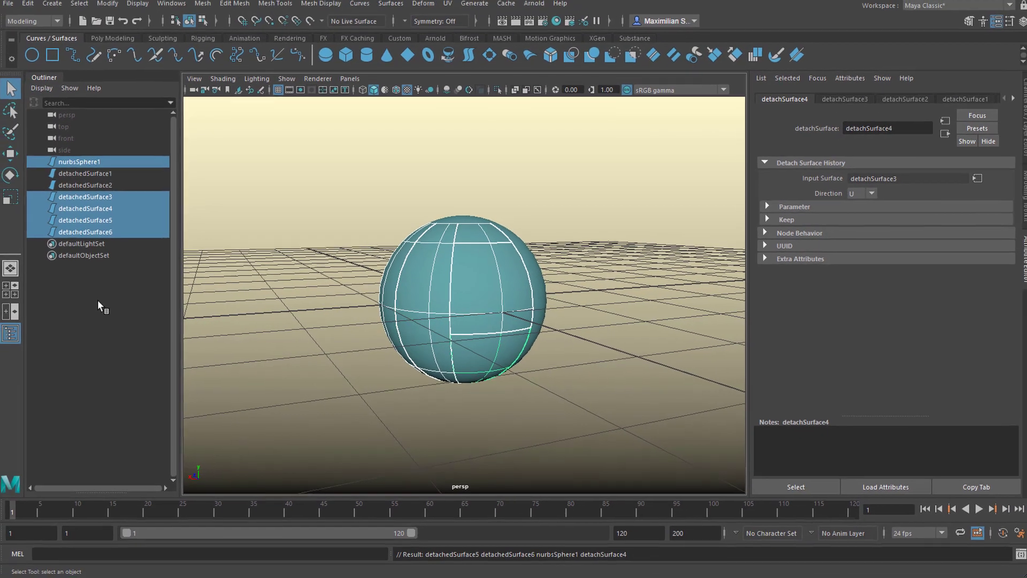
click(23, 299)
click(107, 196)
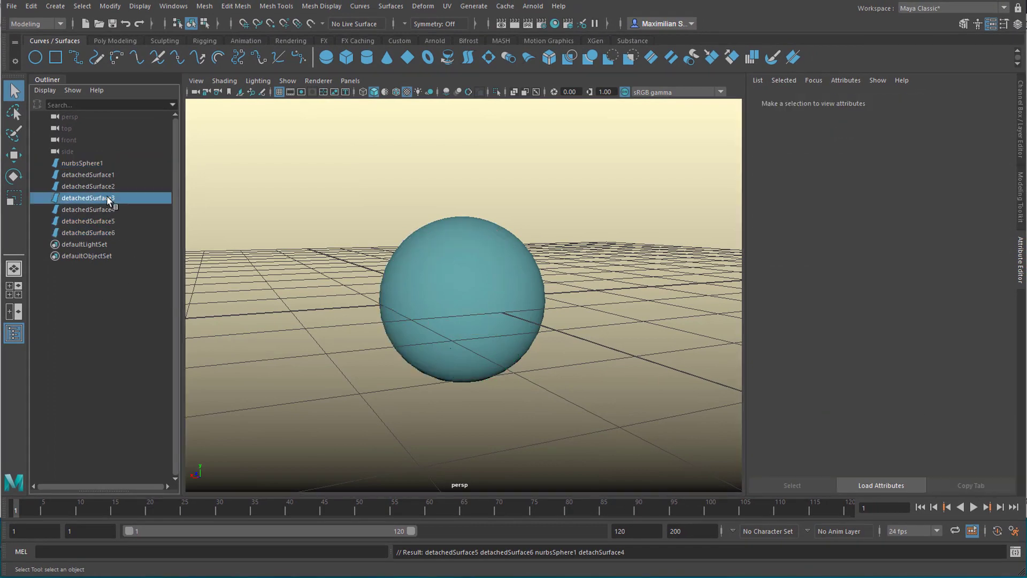
click(102, 209)
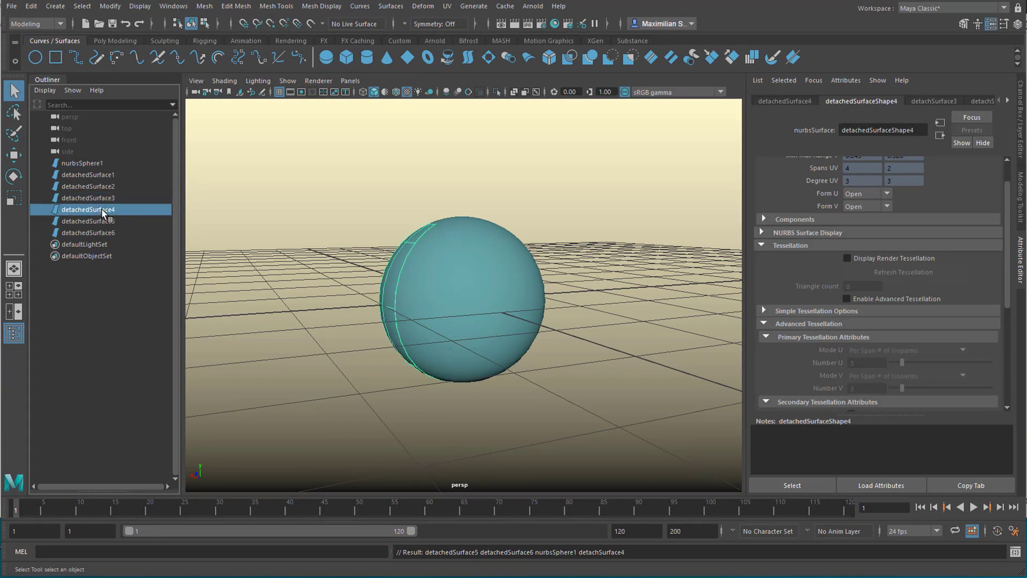
alt+drag(392, 308, 455, 277)
click(110, 221)
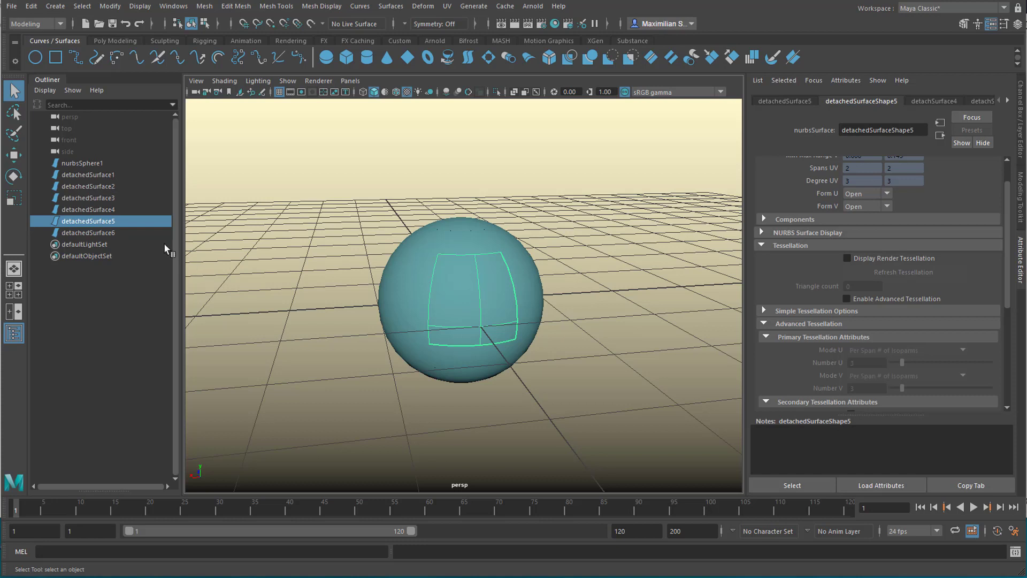
click(92, 234)
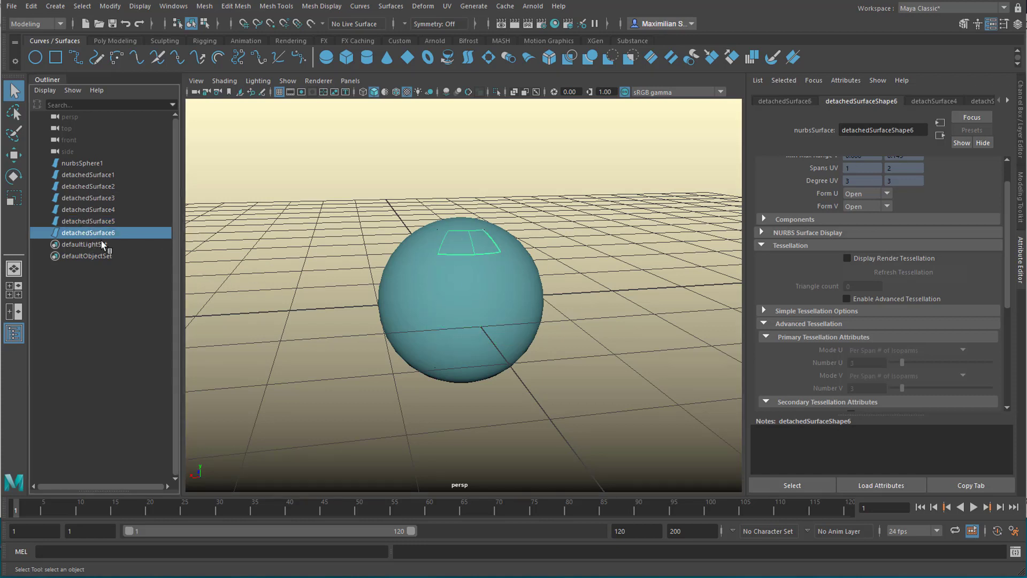
Step through every piece in the Outliner, from nurbsSphere1 to detachedSurface6
click(86, 163)
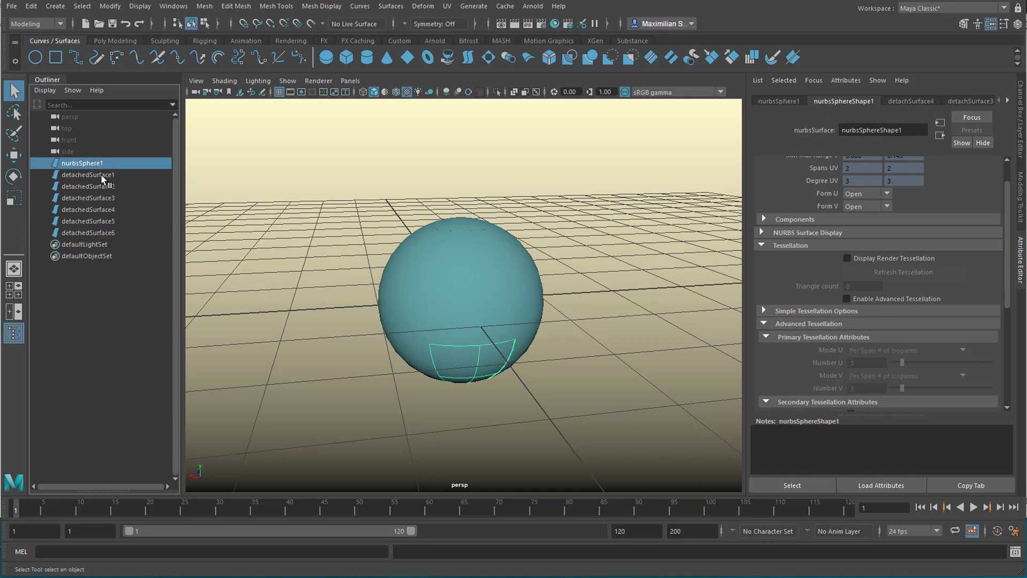
click(111, 186)
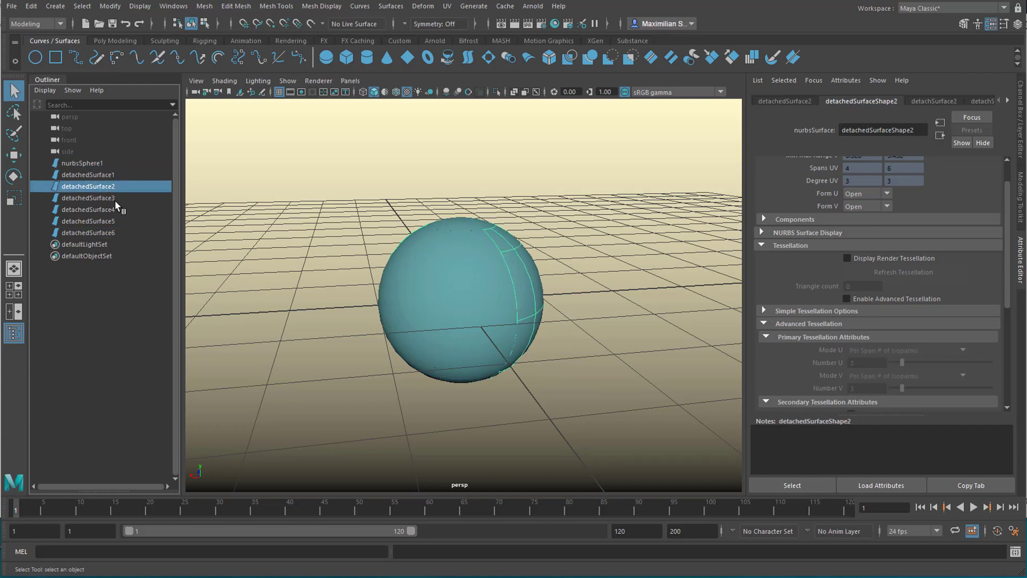
click(114, 199)
click(101, 210)
click(99, 221)
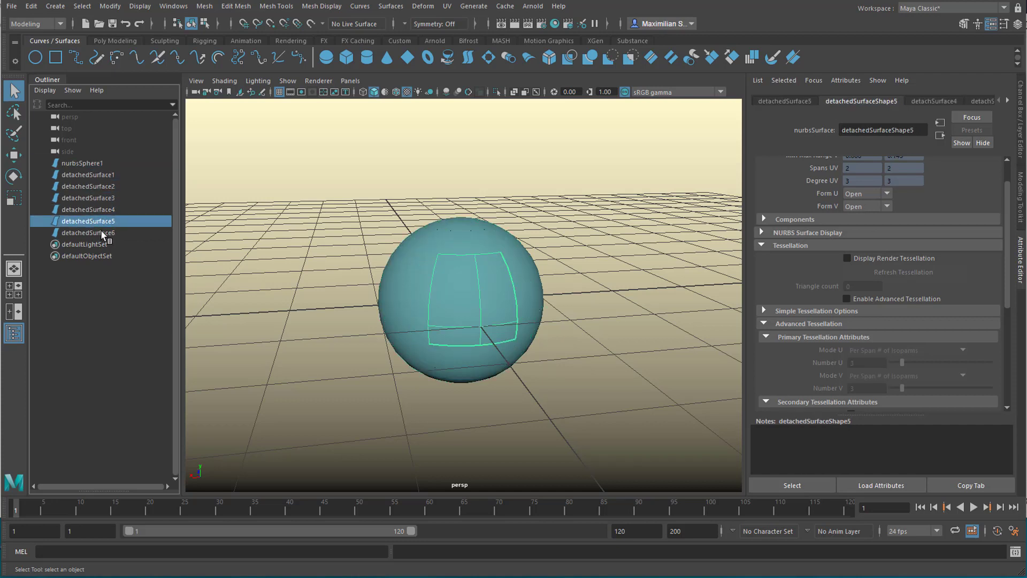
click(100, 232)
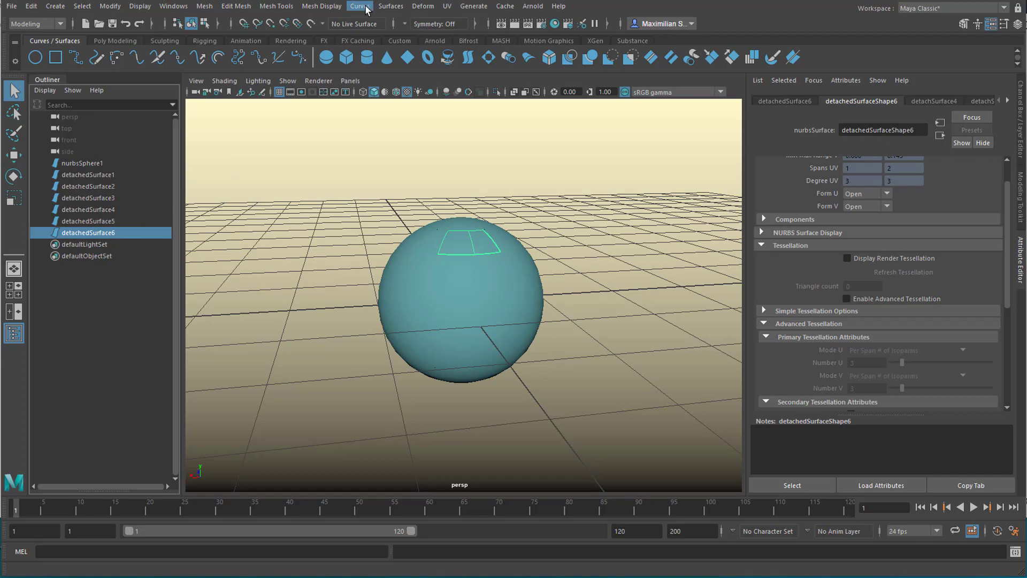
Open Detach Surfaces Options via the option box next to Surfaces > Detach
click(390, 6)
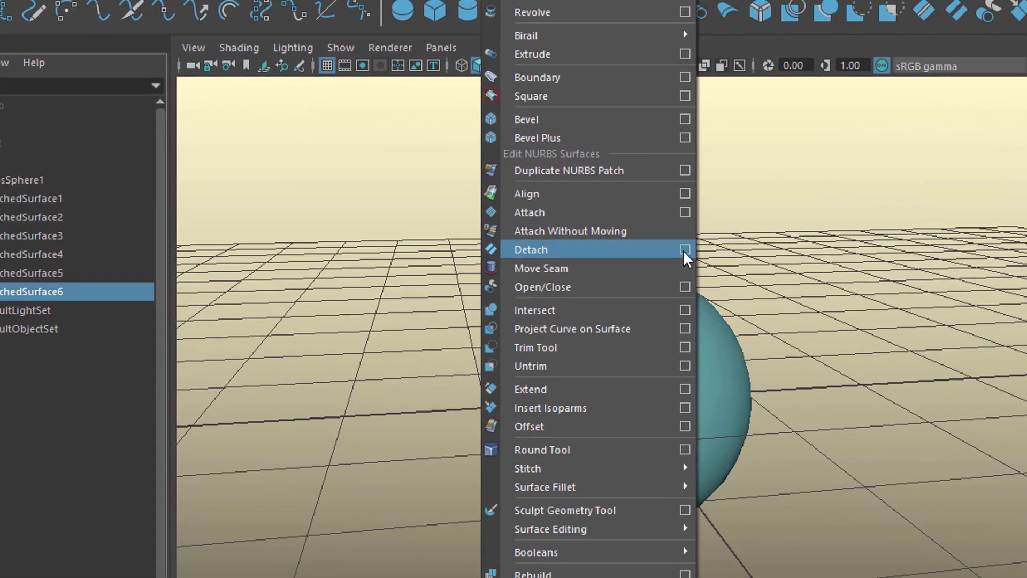
click(608, 231)
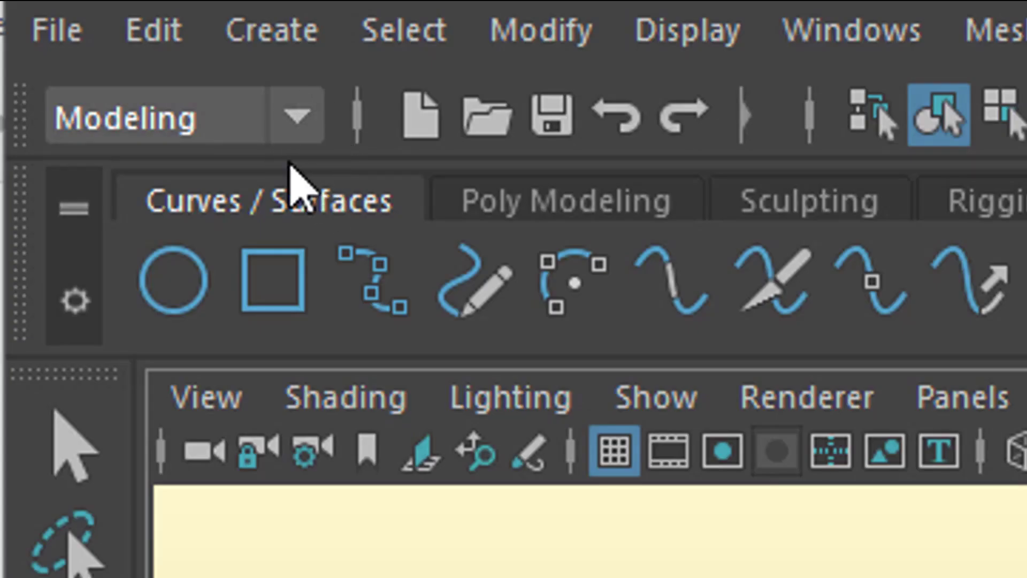
Switch to the FX menu set and marquee-select every detached patch, up to detachedSurface12
click(294, 109)
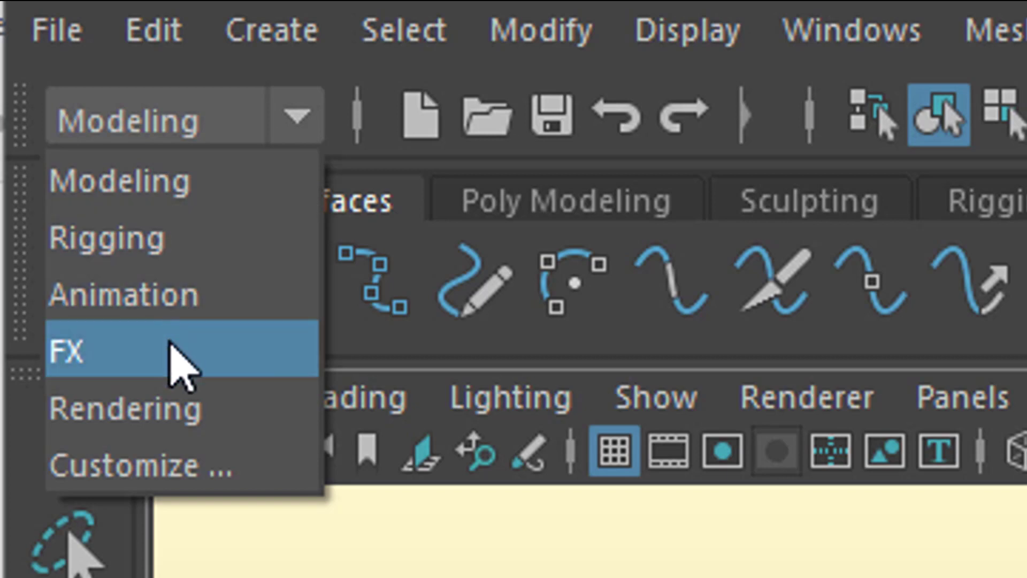
click(176, 360)
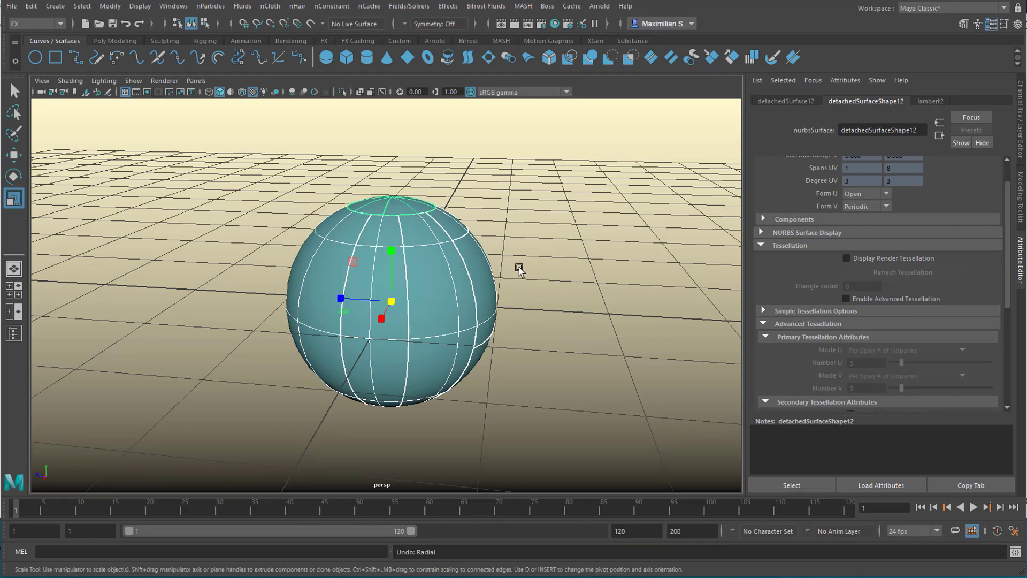
drag(402, 343, 538, 413)
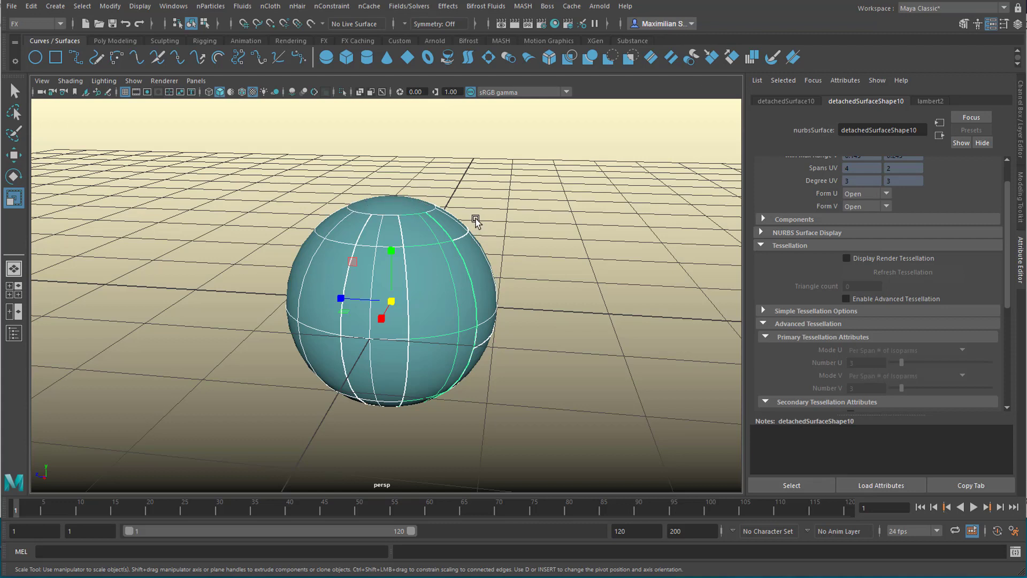
click(429, 302)
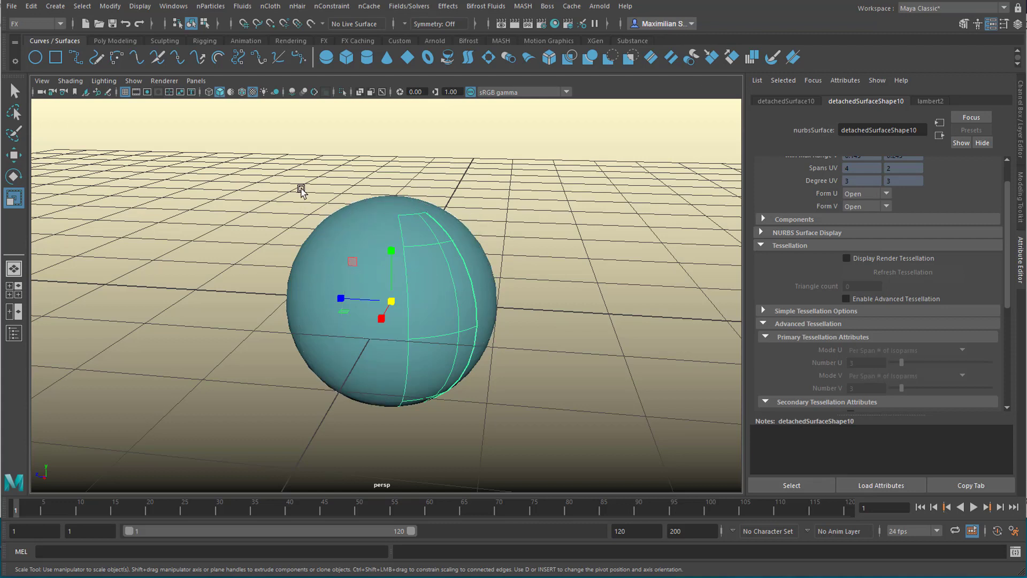
drag(264, 182, 580, 410)
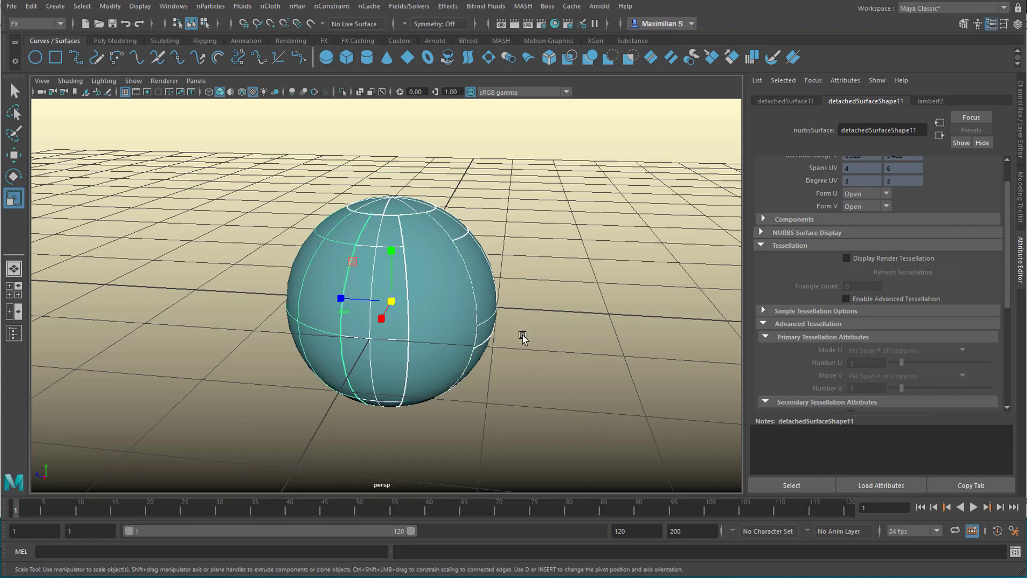
Create radialField1 on the sphere pieces and lower its magnitude from 5 to 1
click(412, 6)
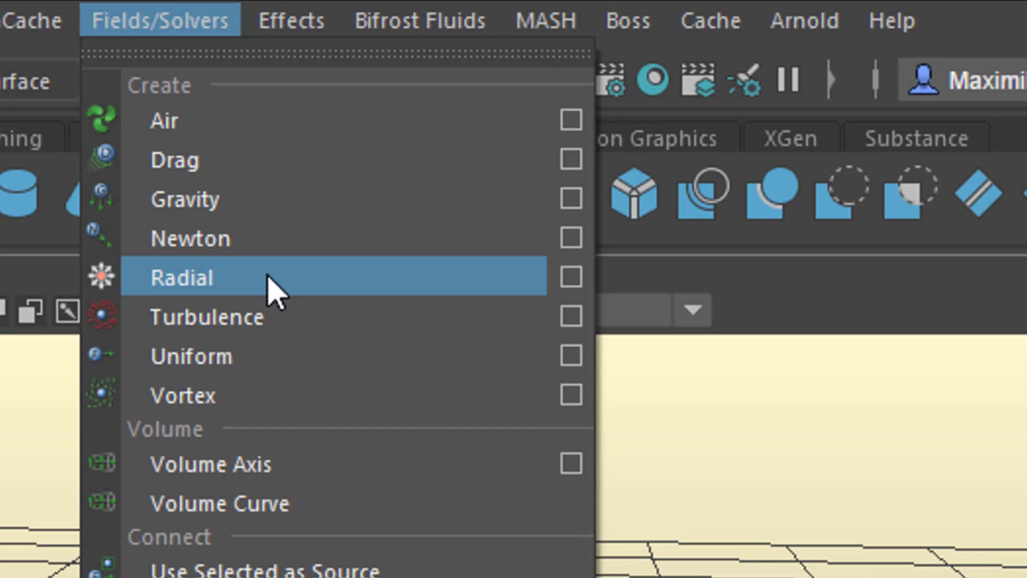
click(270, 291)
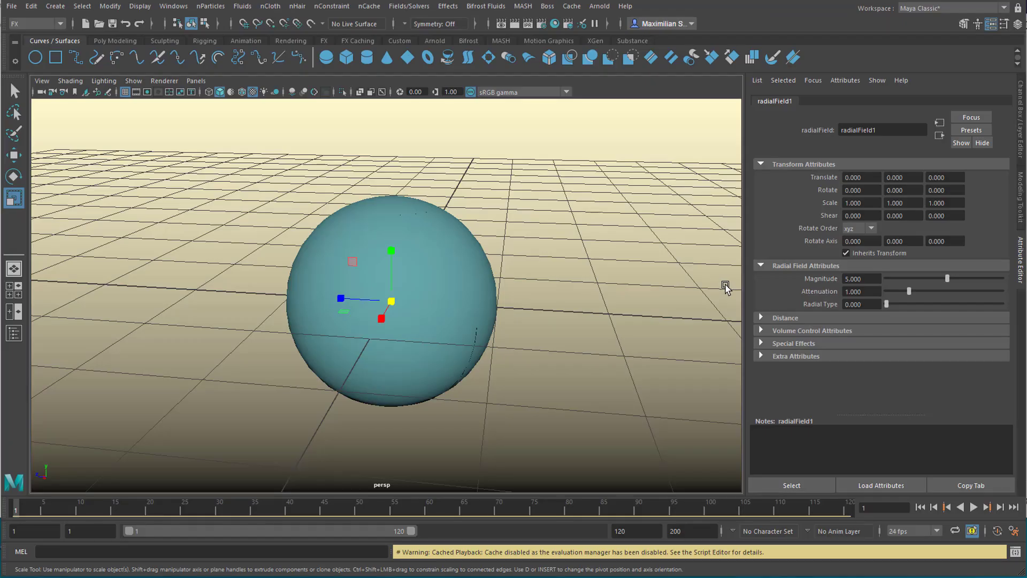
click(867, 278)
text(1)
key(Return)
Play the simulation to frame 53 and orbit the view around the blown-apart pieces
click(974, 507)
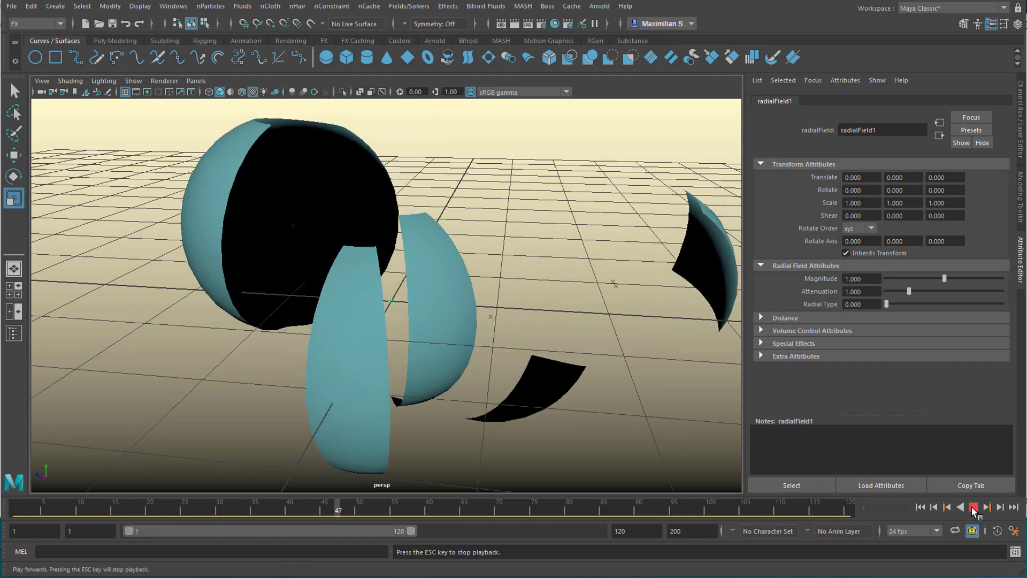
click(973, 507)
alt+drag(466, 331, 433, 321)
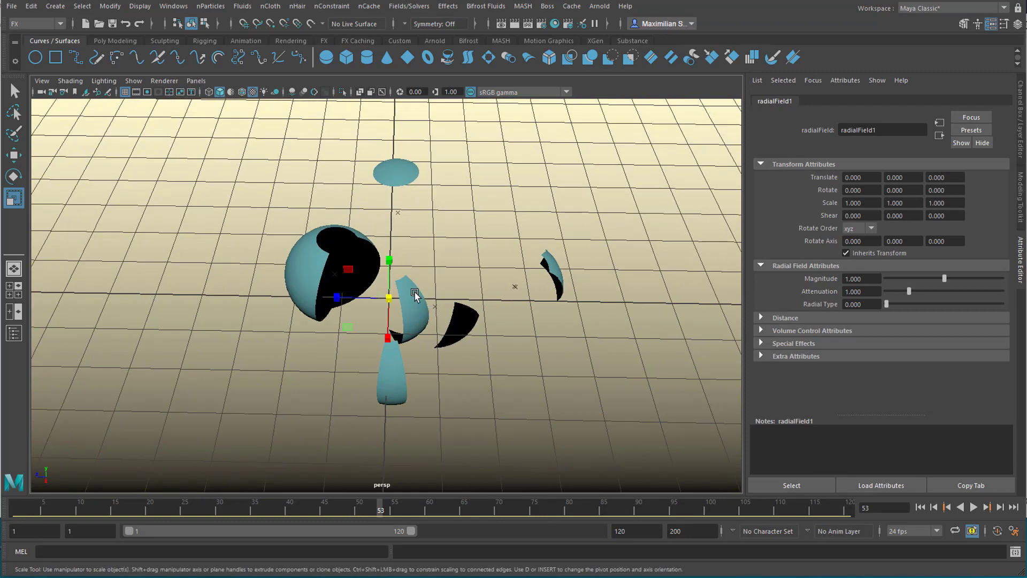
alt+drag(551, 321, 541, 341)
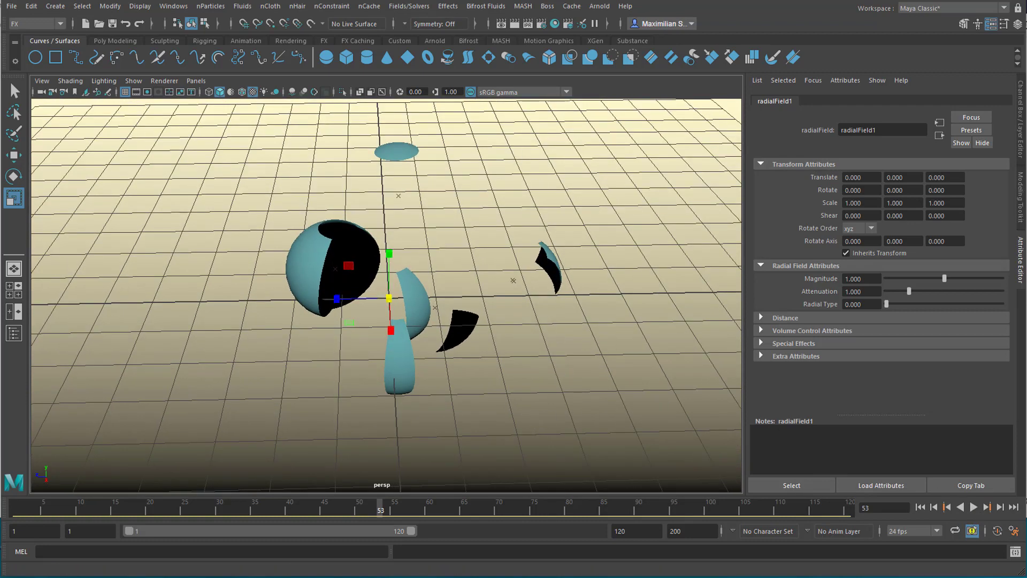
click(600, 6)
Add an Arnold skydome light and do a quick Arnold test render of the scattered pieces
mouse_move(623, 67)
click(767, 90)
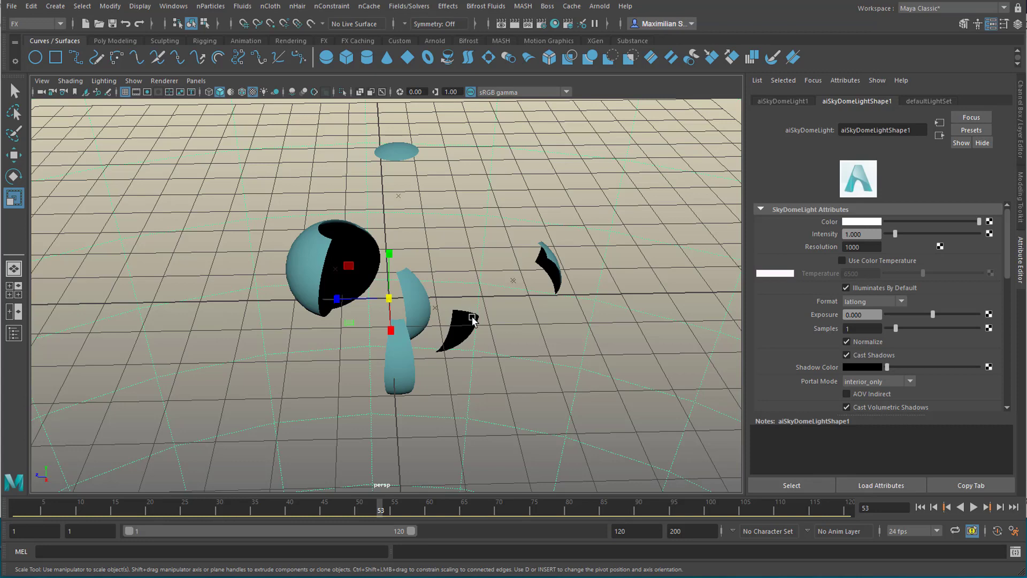
click(599, 6)
click(602, 20)
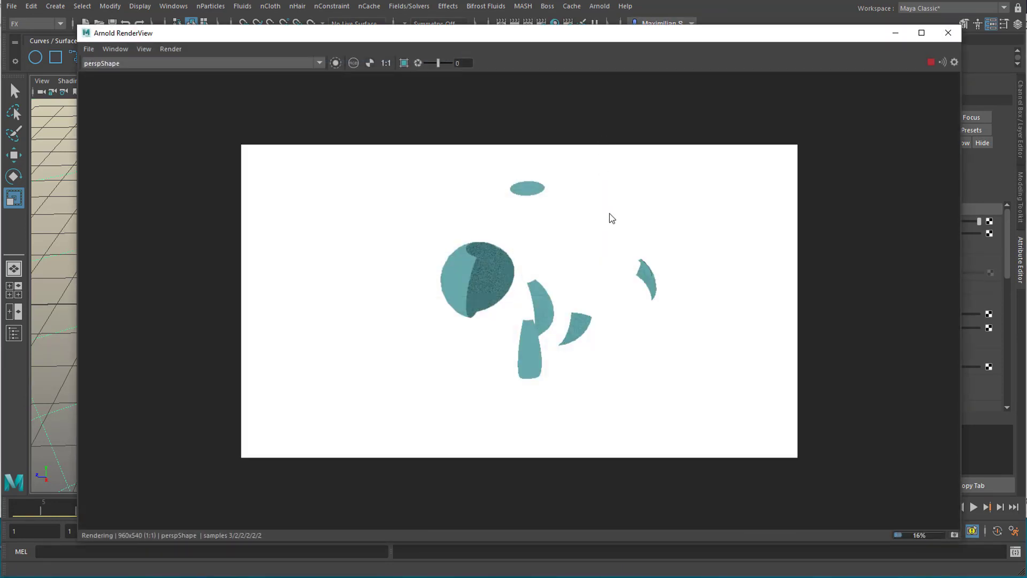
click(948, 32)
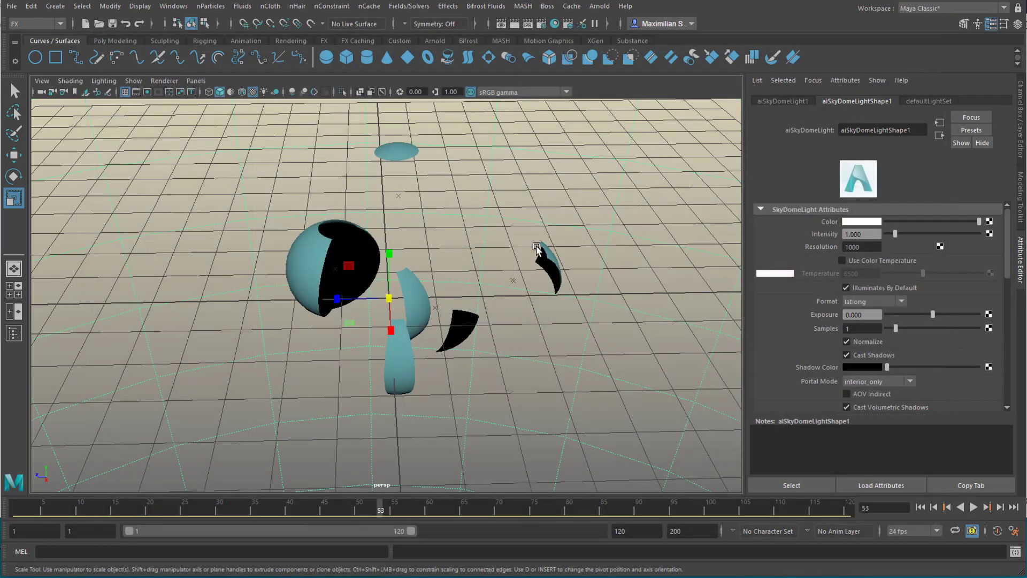
alt+drag(394, 296, 415, 322)
scroll(416, 324, up, 1)
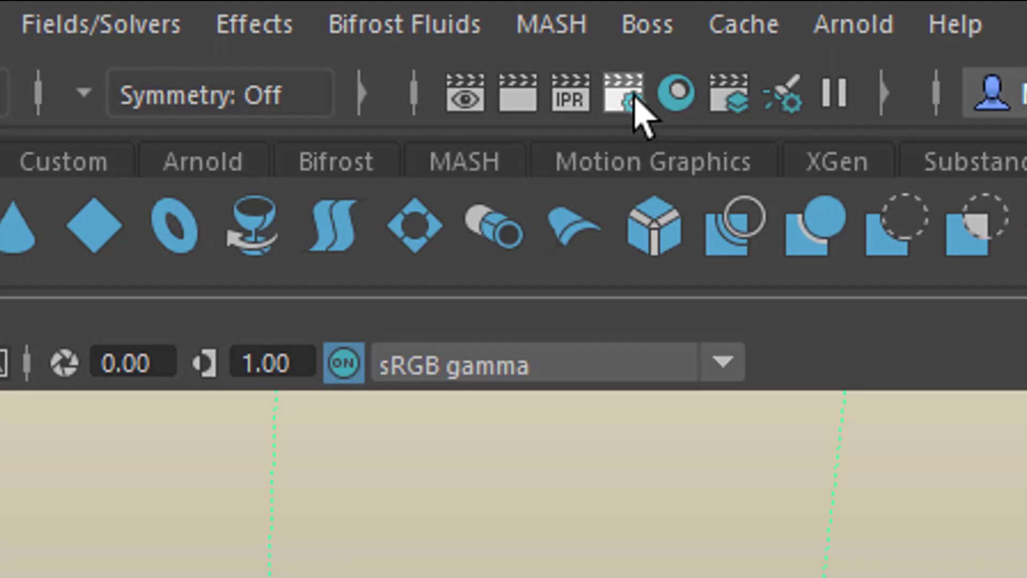
Enable motion blur in the Arnold Renderer section of Render Settings
click(634, 97)
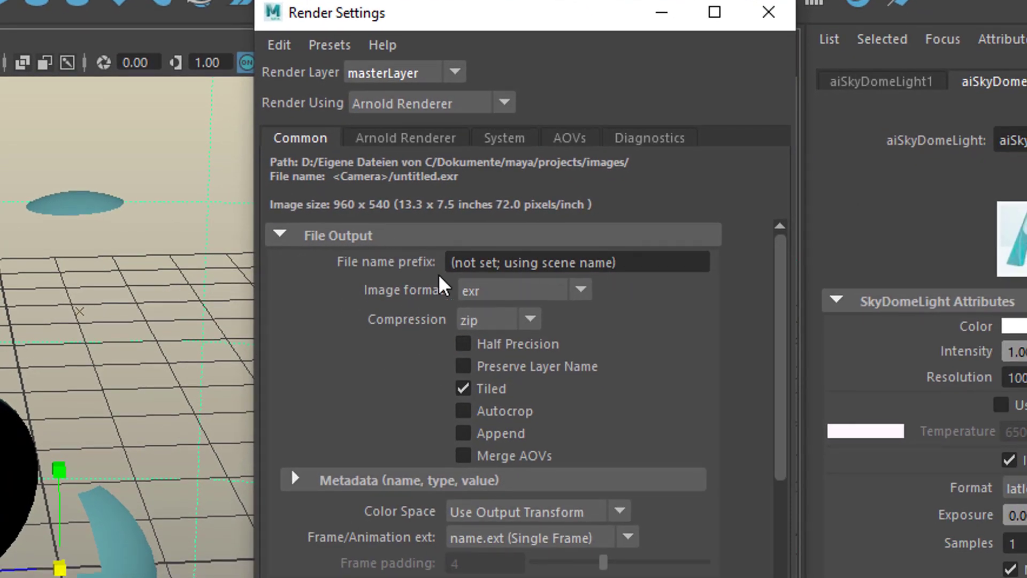
click(443, 140)
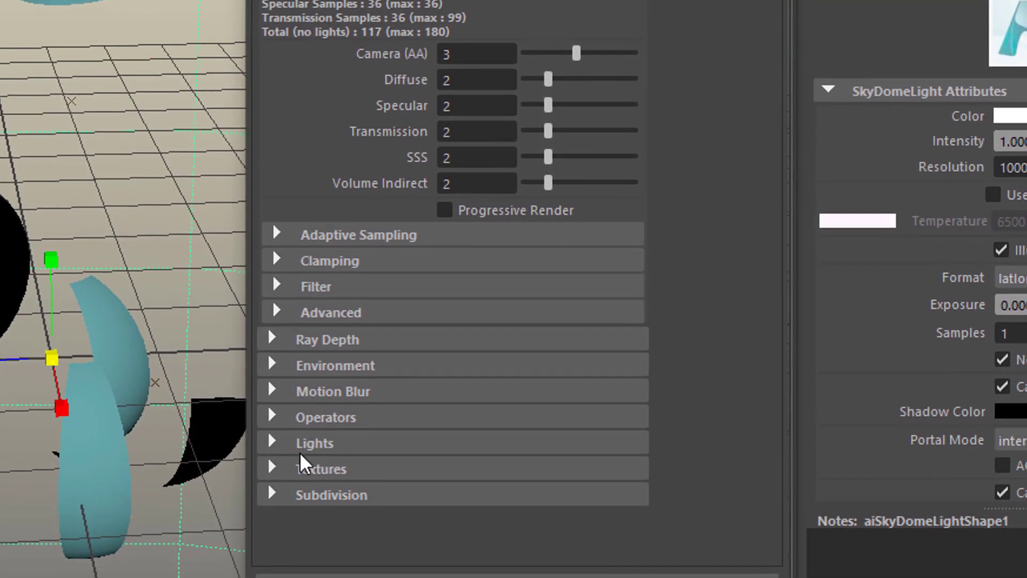
click(268, 402)
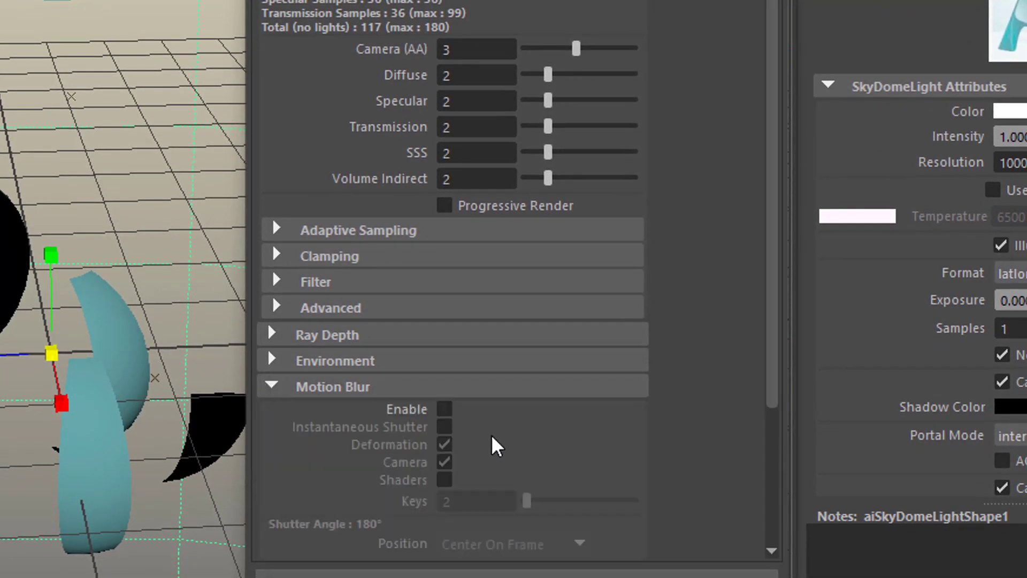
click(444, 409)
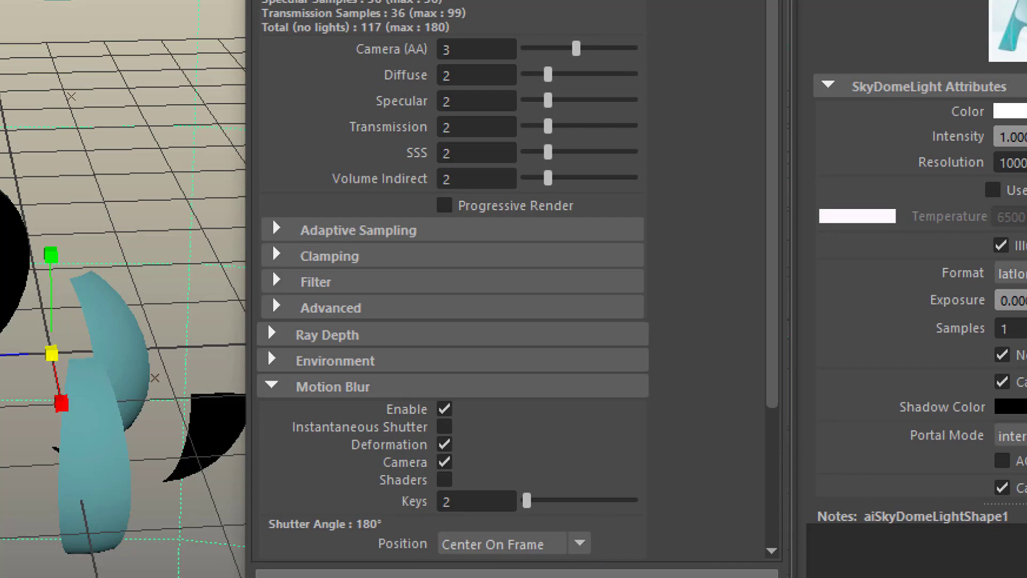
click(533, 571)
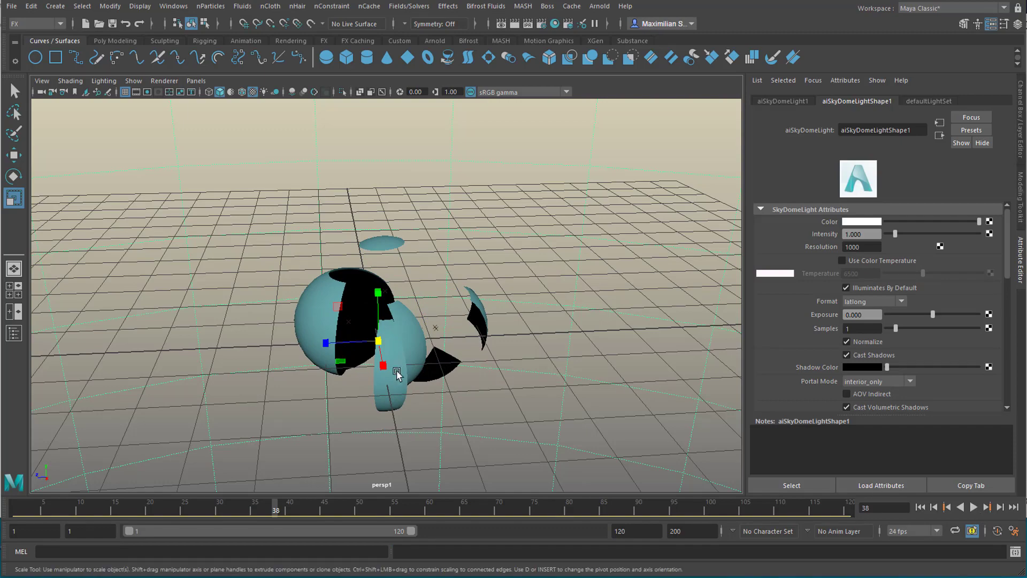
Tumble and dolly the camera to view the shattered pieces from lower and closer
alt+drag(620, 396, 560, 154)
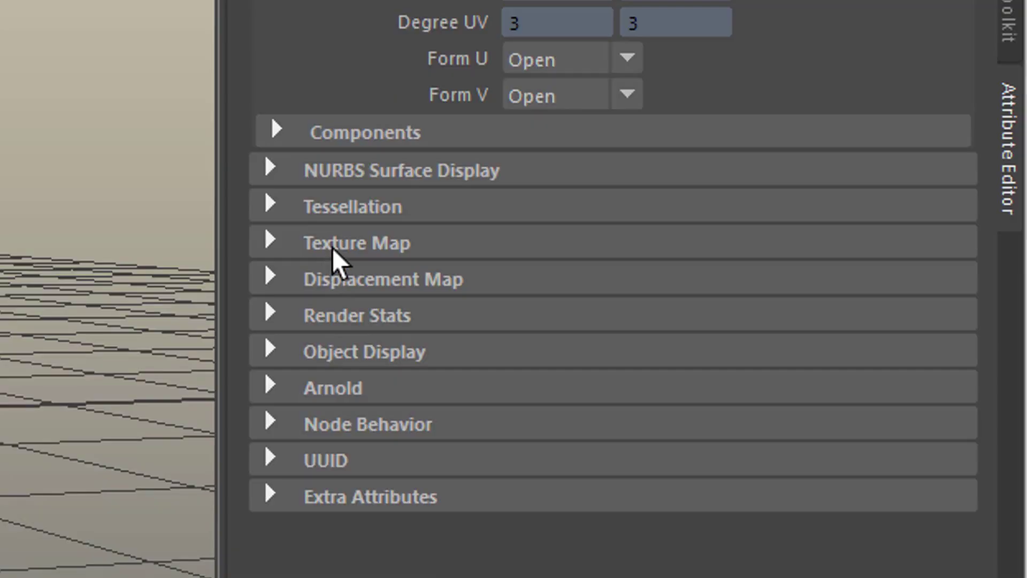
Enable advanced tessellation on the piece and raise Number U and V to 11 per span
click(269, 206)
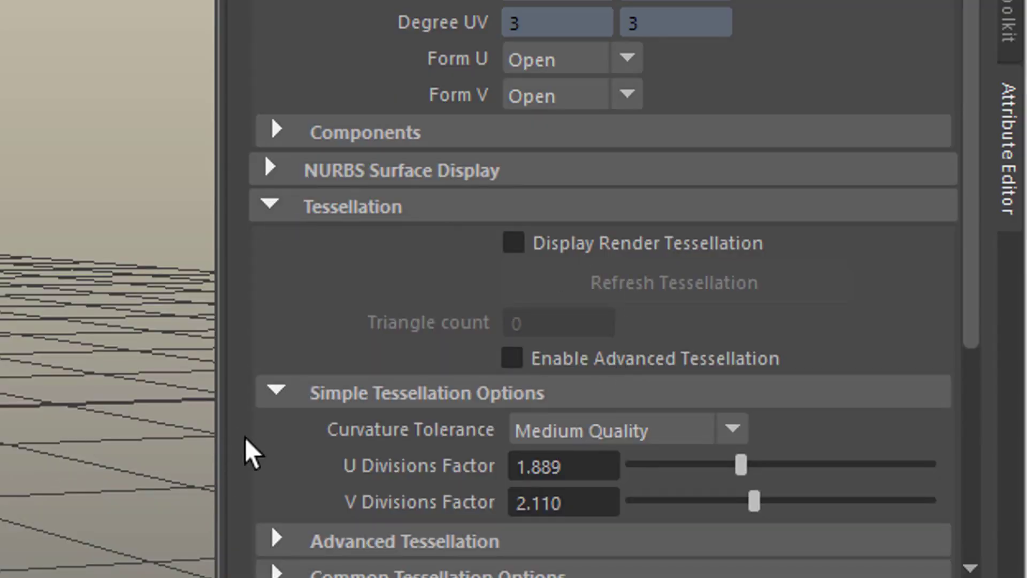
click(276, 395)
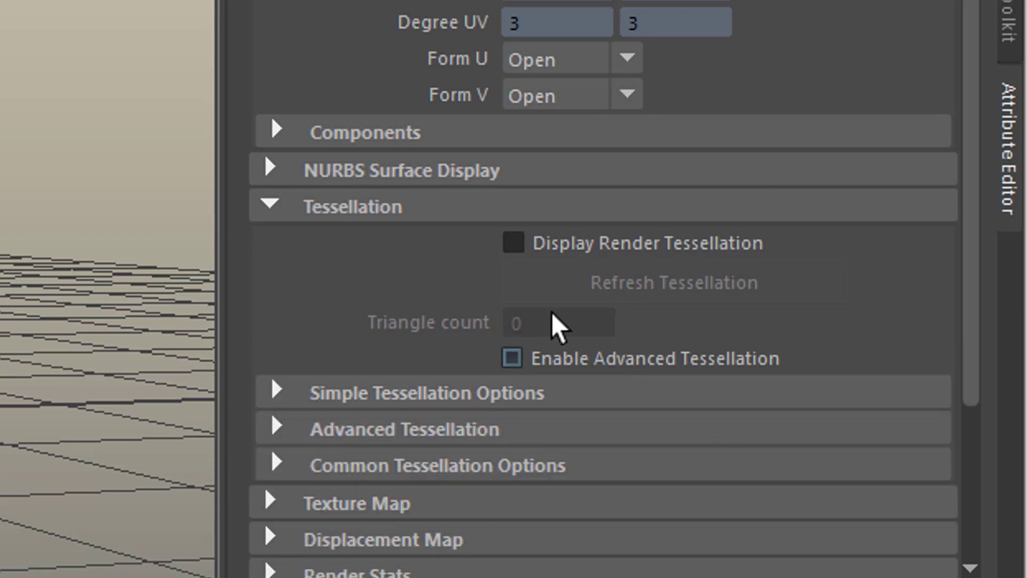
click(512, 359)
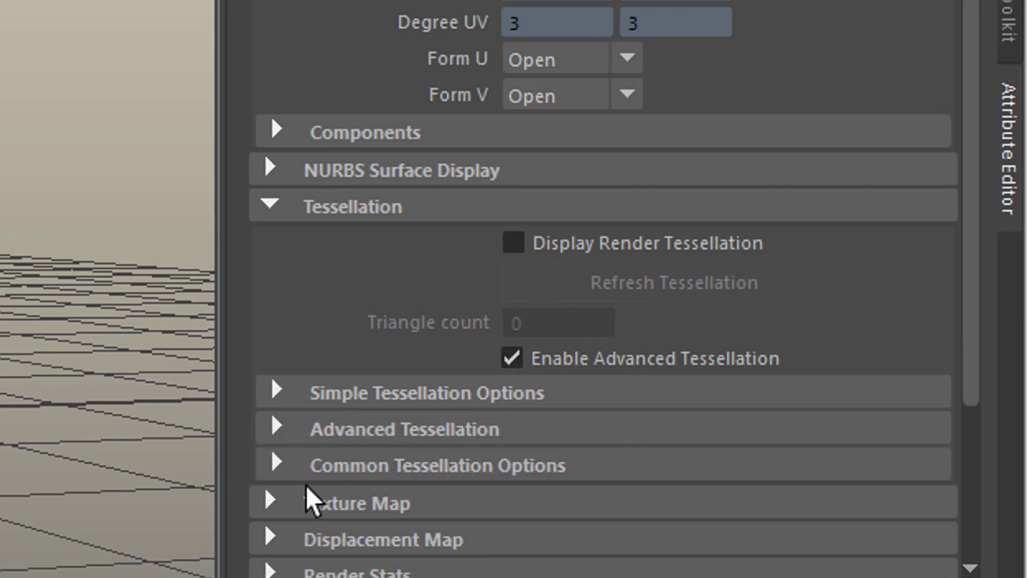
click(277, 429)
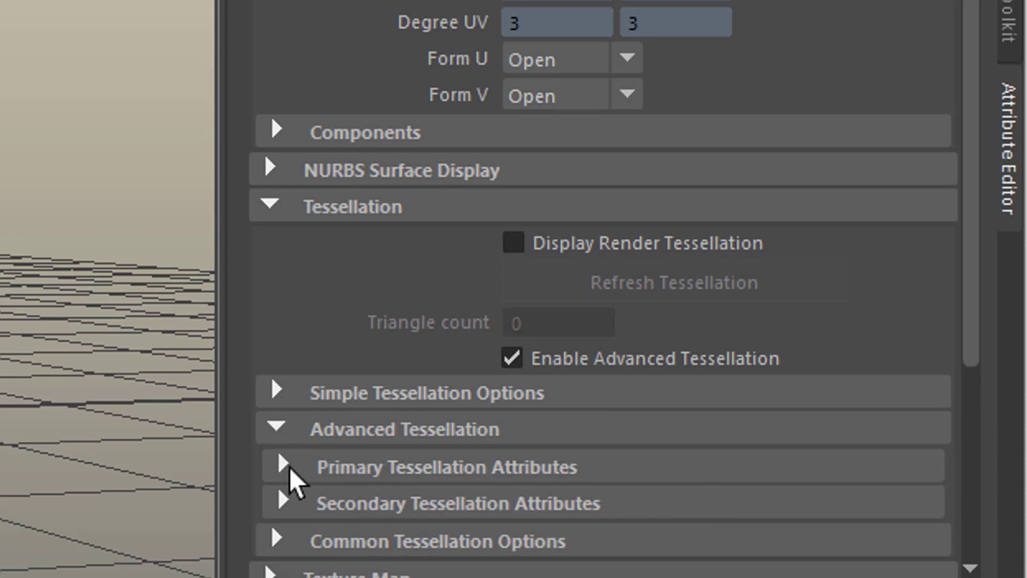
scroll(290, 467, down, 3)
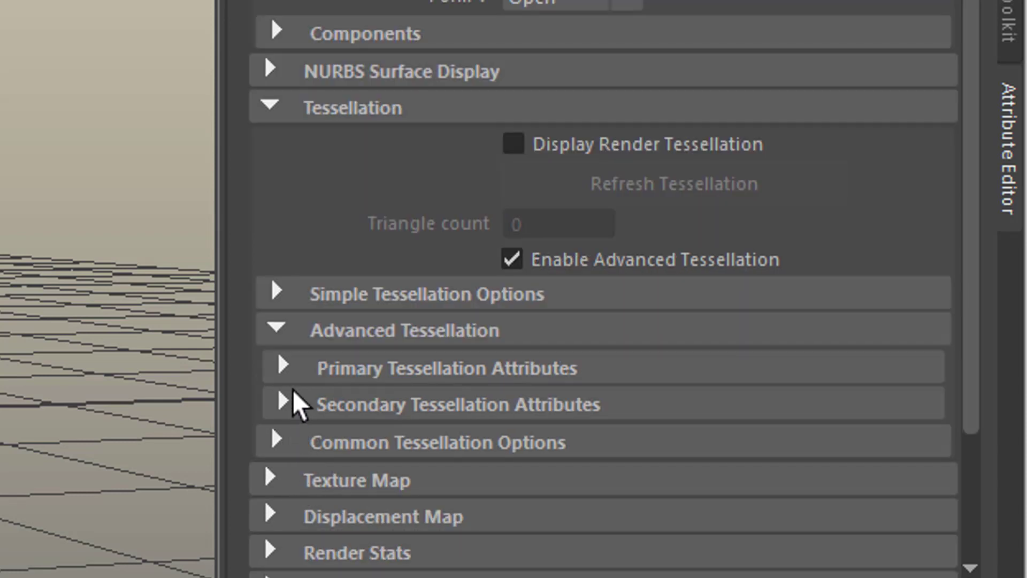
click(288, 364)
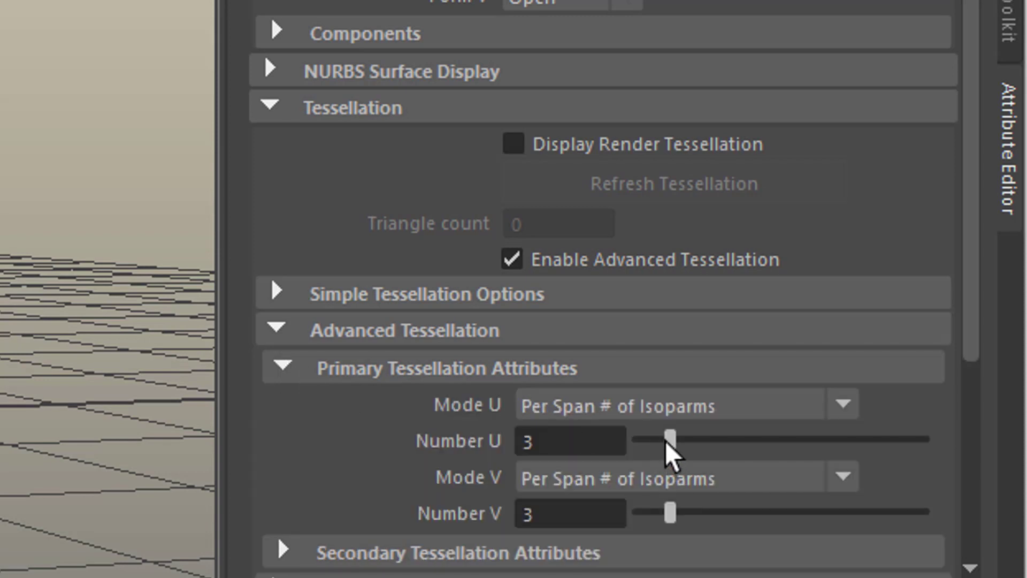
drag(670, 440, 789, 442)
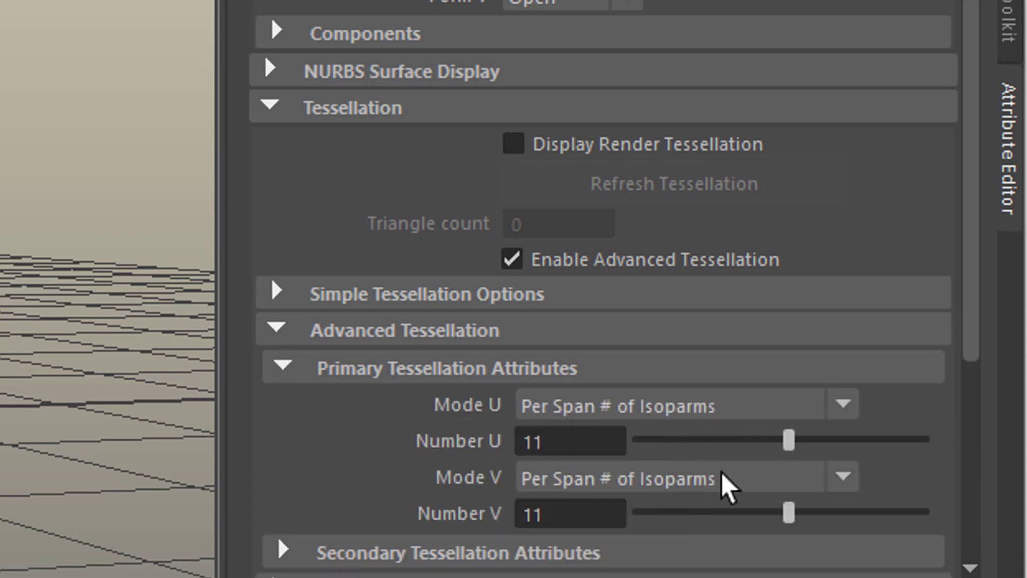